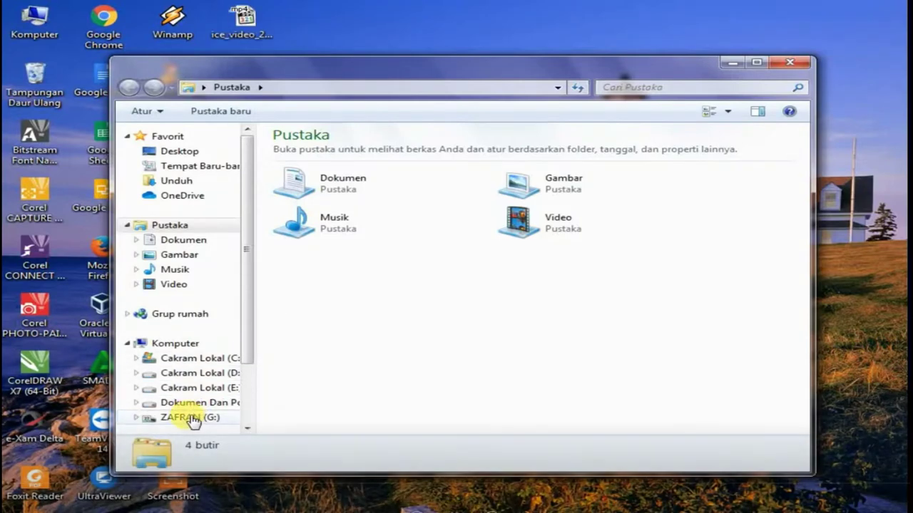
- Quick-format the ZAFRAN (G:) drive as NTFS with 4096-byte allocation units, erasing its contents
{"action": "left_click", "coordinate": [191, 419]}
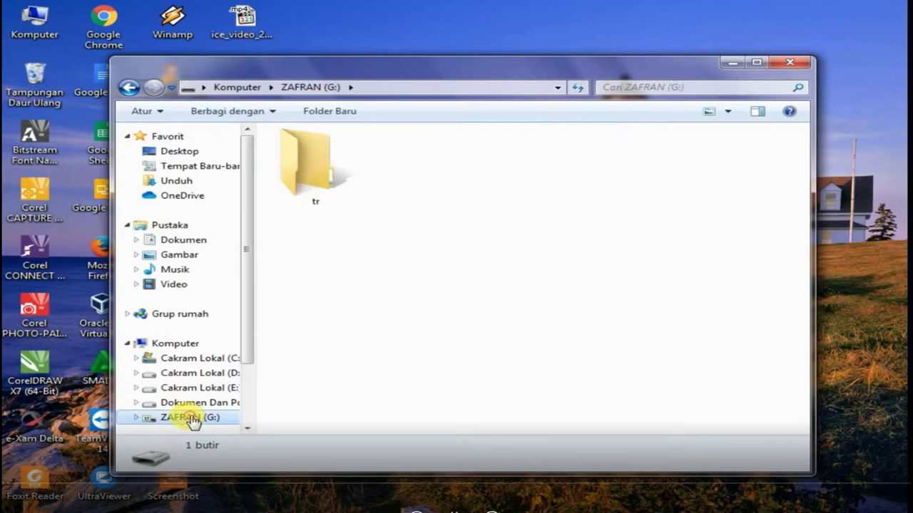
{"action": "right_click", "coordinate": [191, 418]}
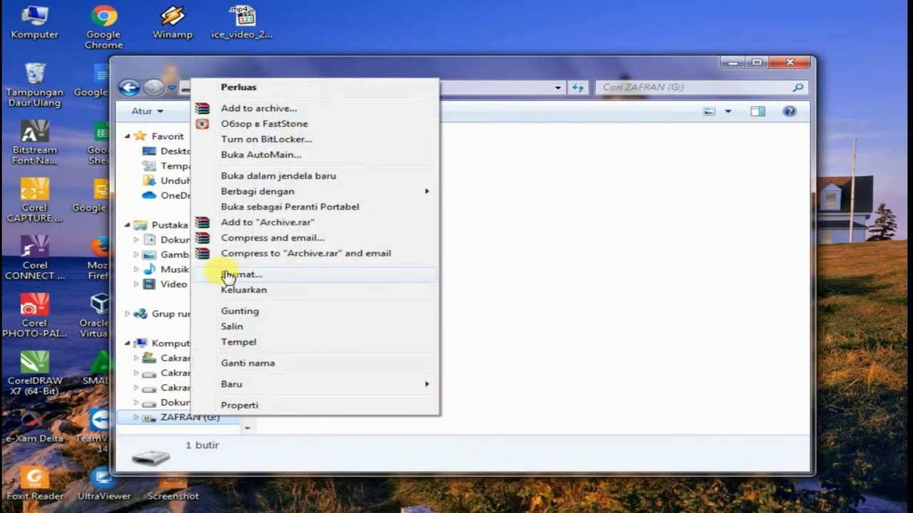
{"action": "left_click", "coordinate": [228, 275]}
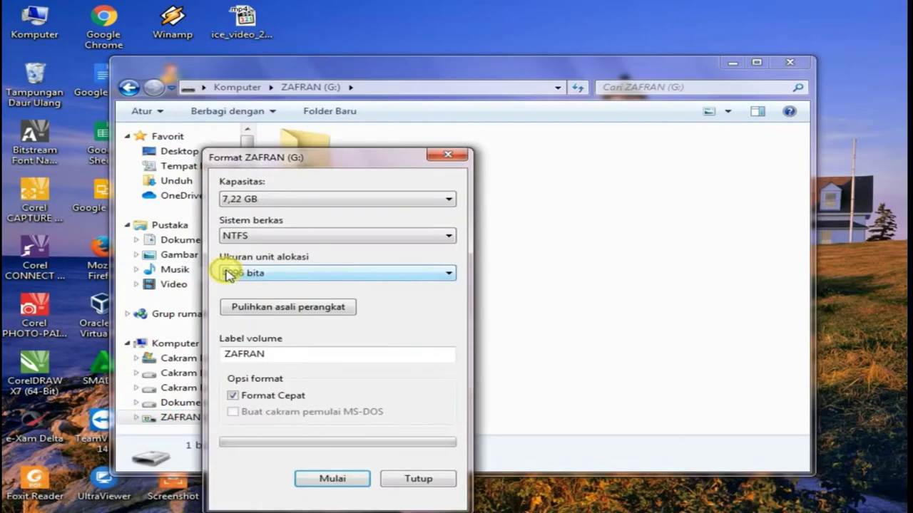
{"action": "left_click", "coordinate": [353, 482]}
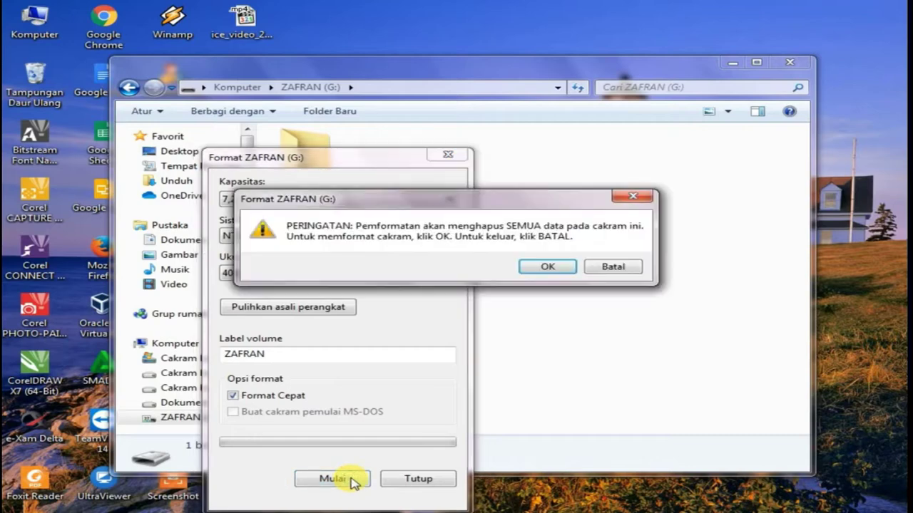
{"action": "left_click", "coordinate": [549, 266]}
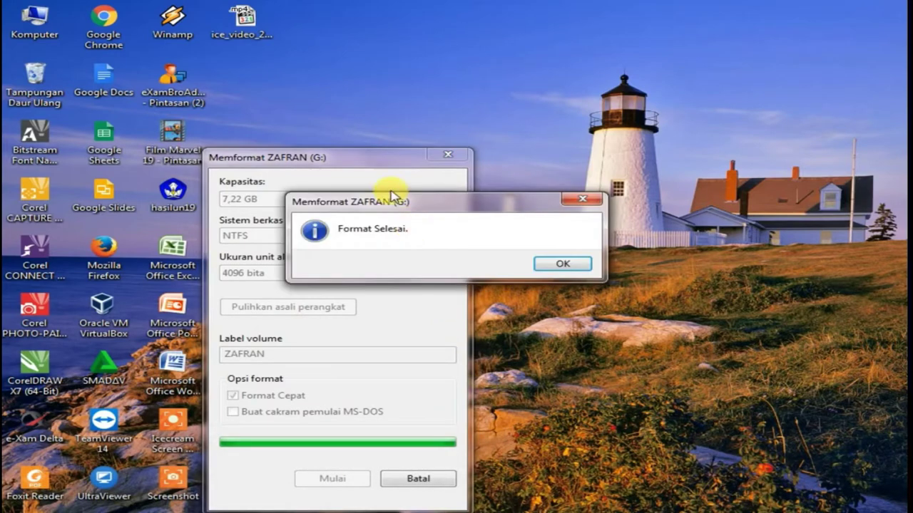
{"action": "left_click", "coordinate": [582, 264]}
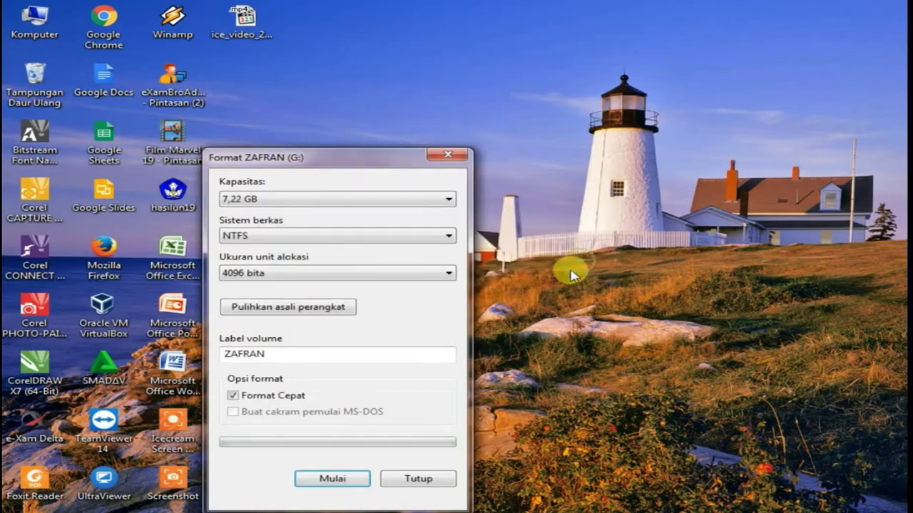
{"action": "left_click", "coordinate": [432, 478]}
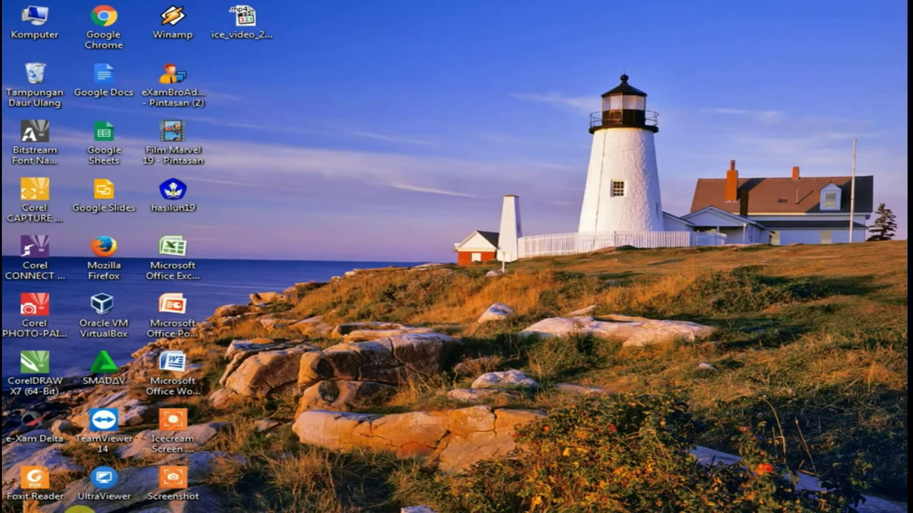
{"action": "left_click", "coordinate": [80, 509]}
- Create a new folder named 'Transfer Respon' on the empty ZAFRAN (G:) drive
{"action": "left_click", "coordinate": [176, 418]}
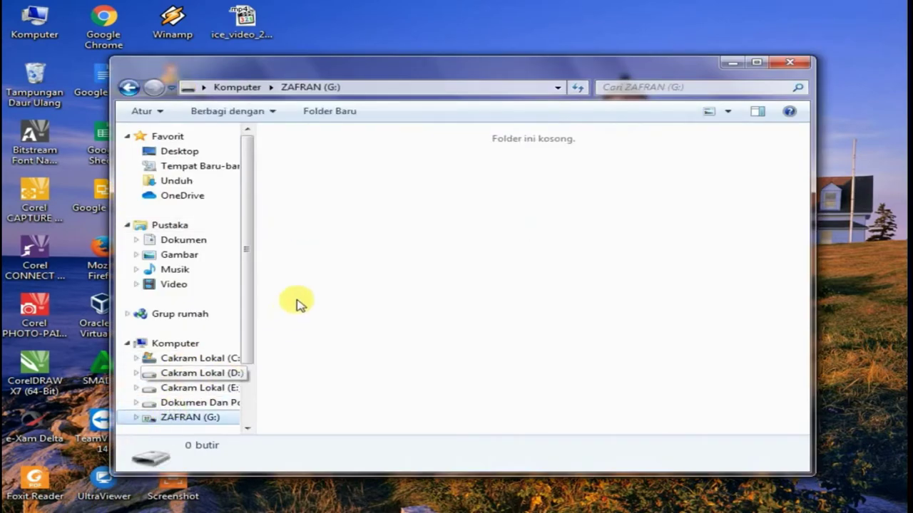
{"action": "right_click", "coordinate": [365, 214]}
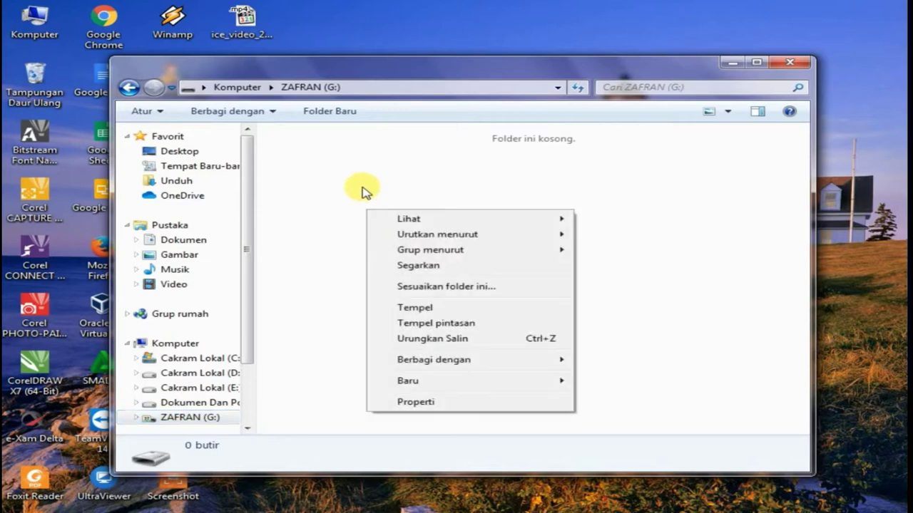
{"action": "left_click", "coordinate": [340, 112]}
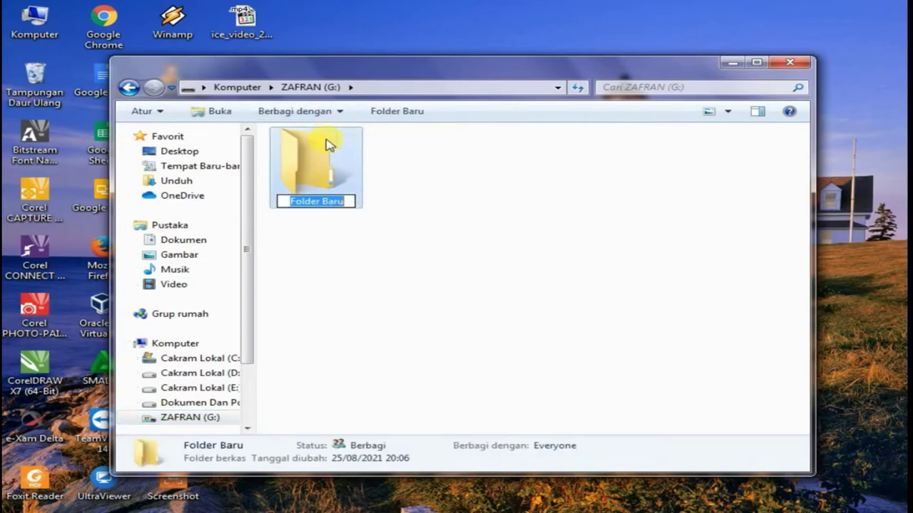
{"action": "type", "text": "t"}
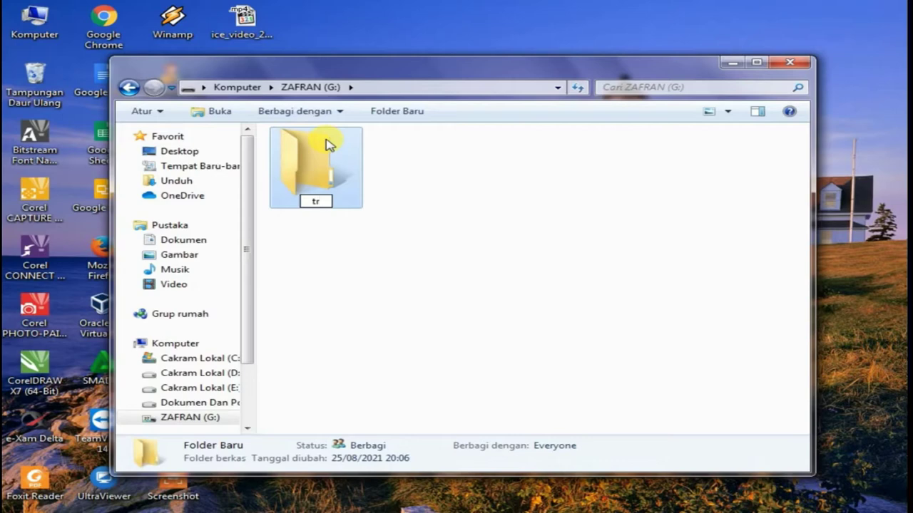
{"action": "type", "text": "r"}
{"action": "key", "text": "BackSpace"}
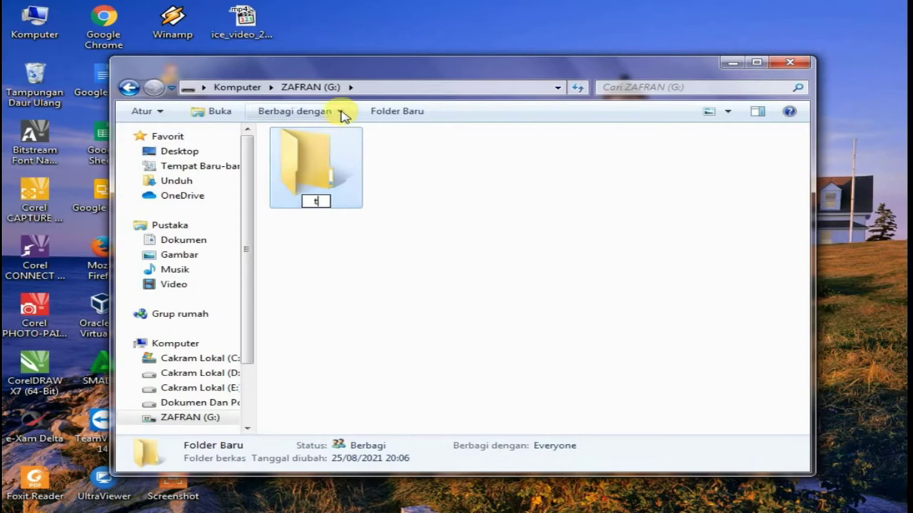
{"action": "type", "text": "tra"}
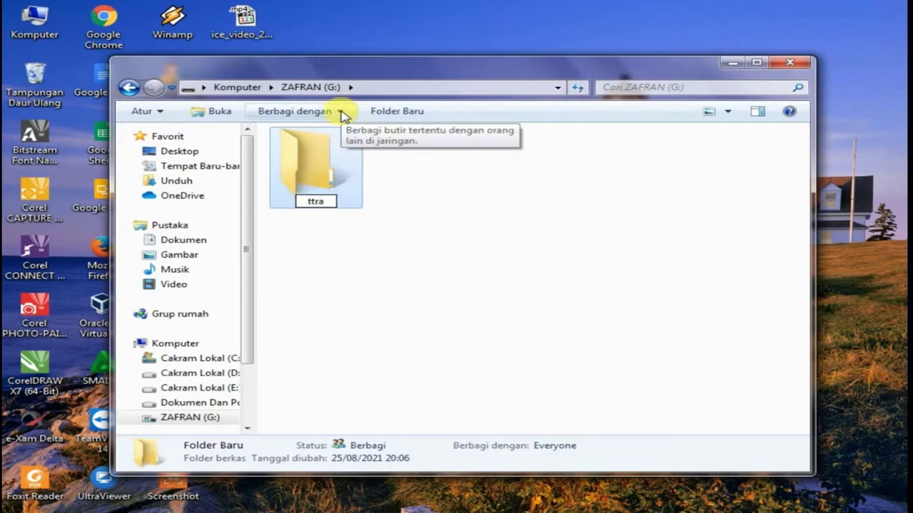
{"action": "key", "text": "BackSpace"}
{"action": "key", "text": "BackSpace"}
{"action": "type", "text": "Tra"}
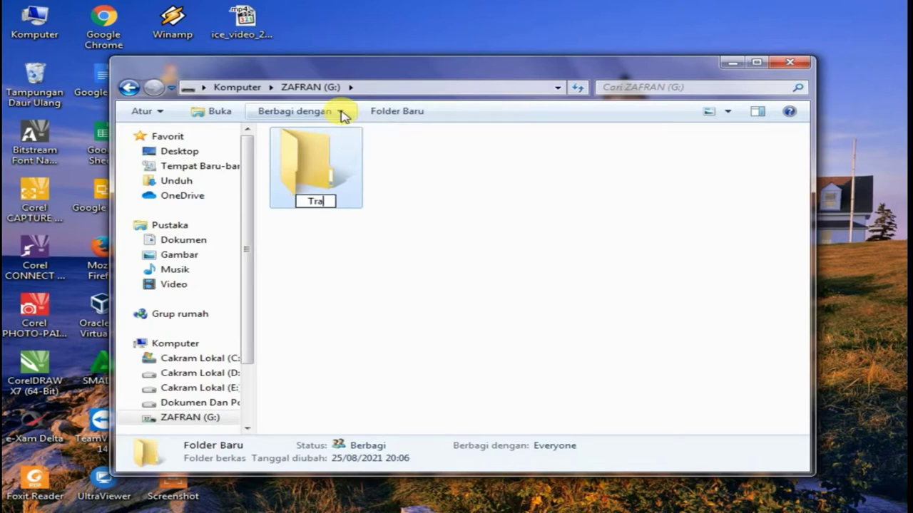
{"action": "type", "text": "nsfer "}
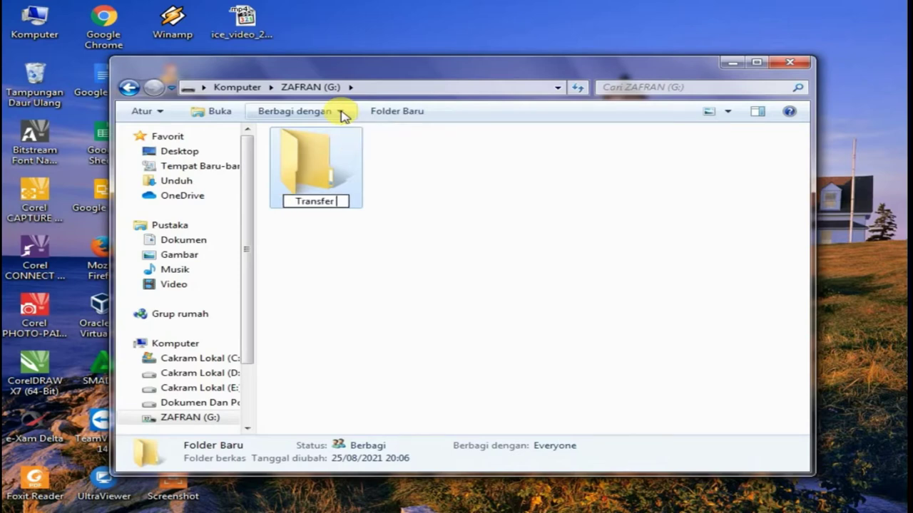
{"action": "type", "text": "Res"}
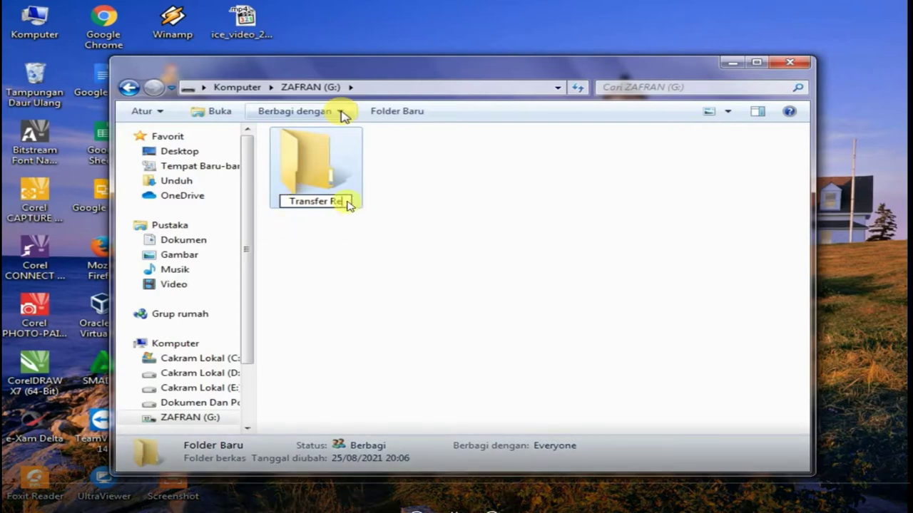
{"action": "type", "text": "pon"}
{"action": "key", "text": "Return"}
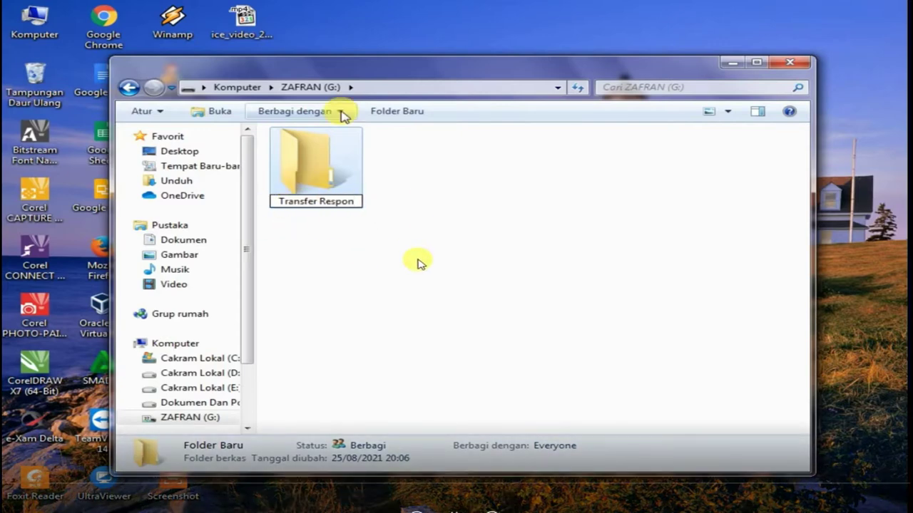
- Share the Transfer Respon folder over the network with pembangunan and Everyone, then close its Properties
{"action": "double_click", "coordinate": [336, 164]}
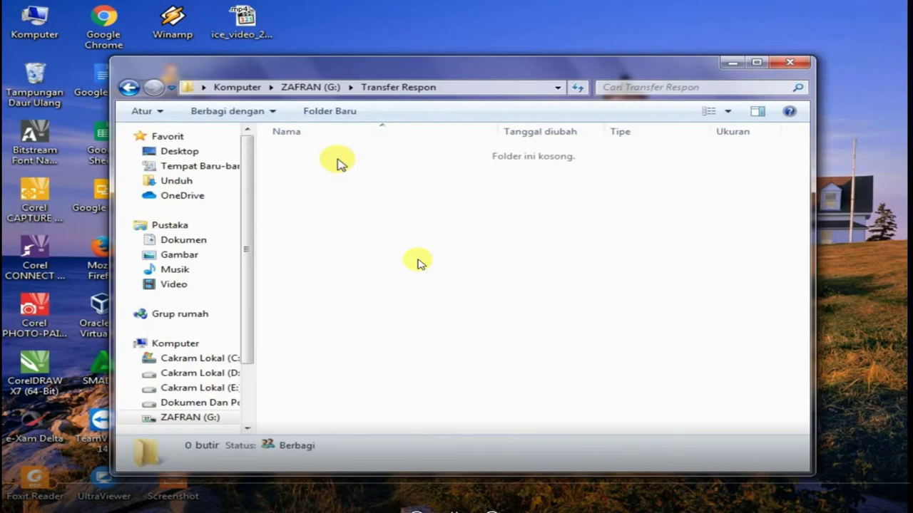
{"action": "left_click", "coordinate": [129, 87]}
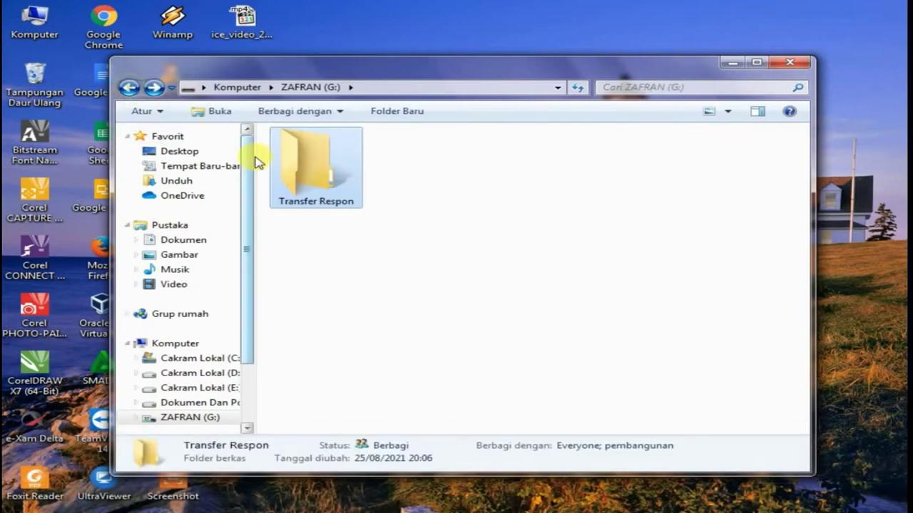
{"action": "right_click", "coordinate": [284, 173]}
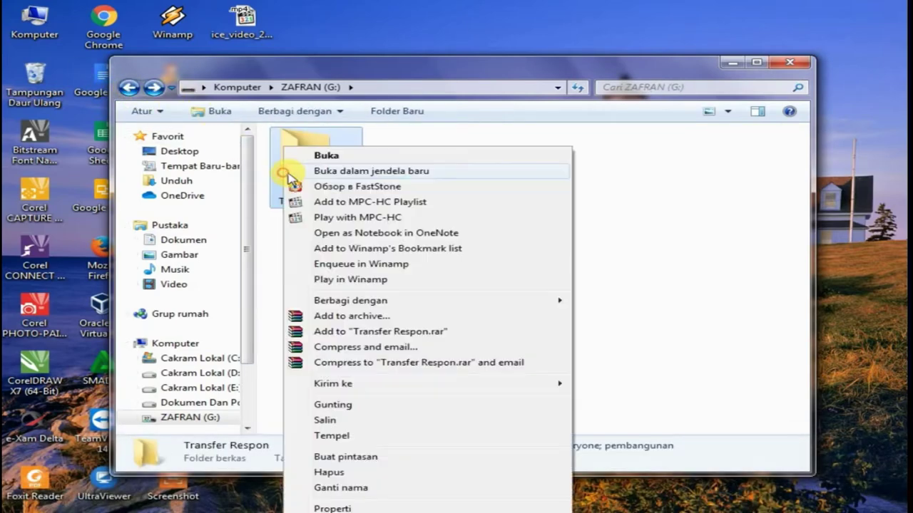
{"action": "left_click", "coordinate": [332, 508]}
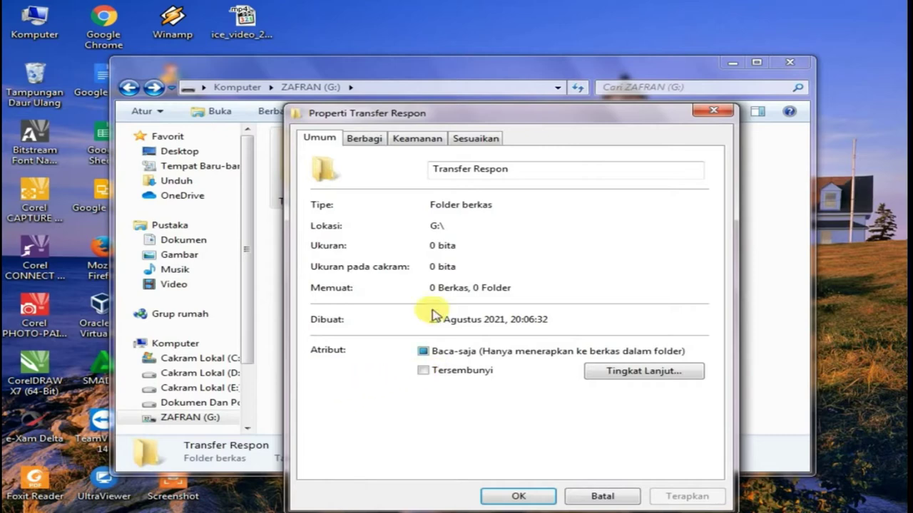
{"action": "left_click", "coordinate": [364, 139]}
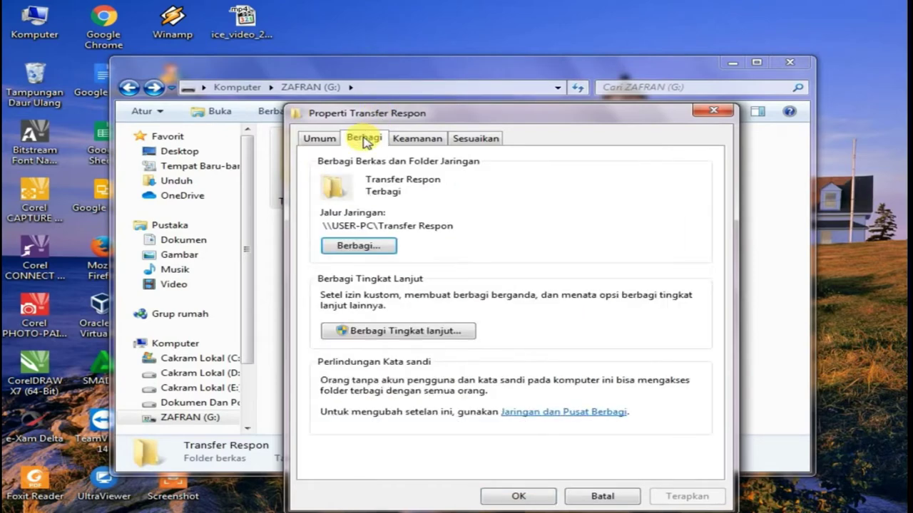
{"action": "left_click", "coordinate": [348, 244]}
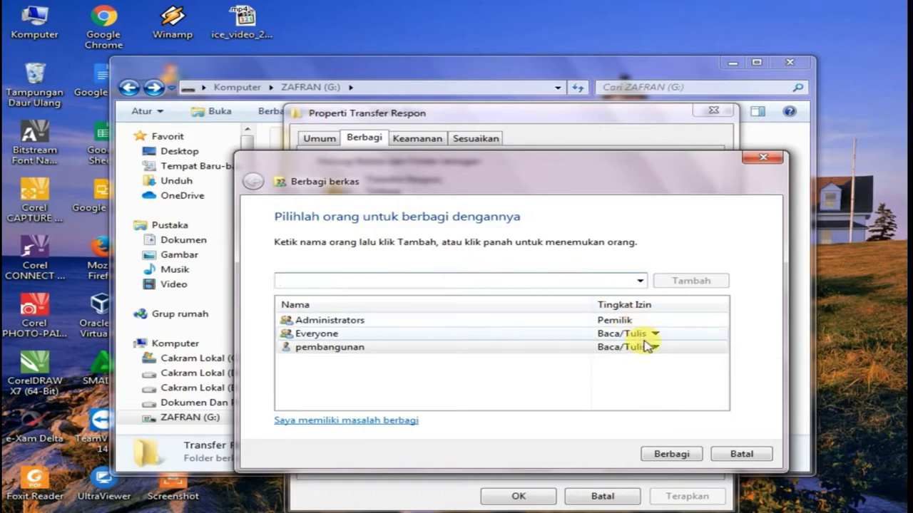
{"action": "left_click", "coordinate": [678, 453]}
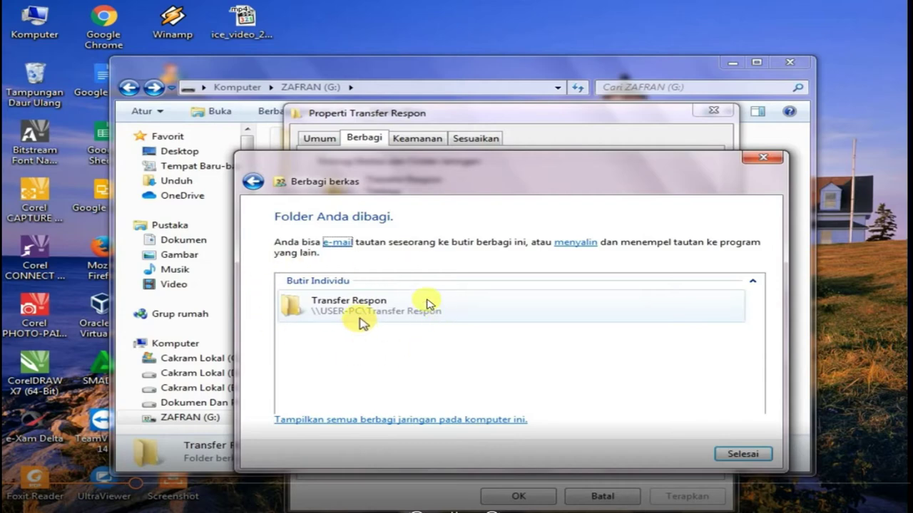
{"action": "left_click", "coordinate": [743, 453]}
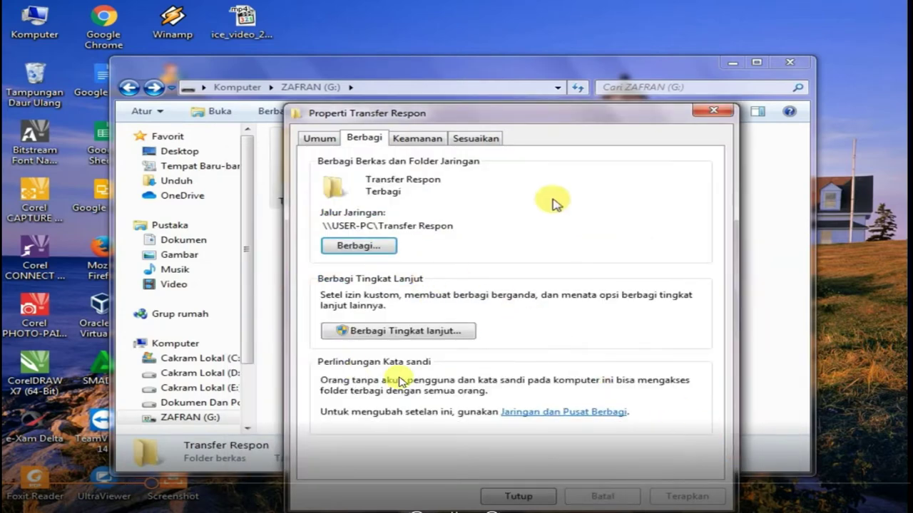
{"action": "left_click", "coordinate": [712, 112]}
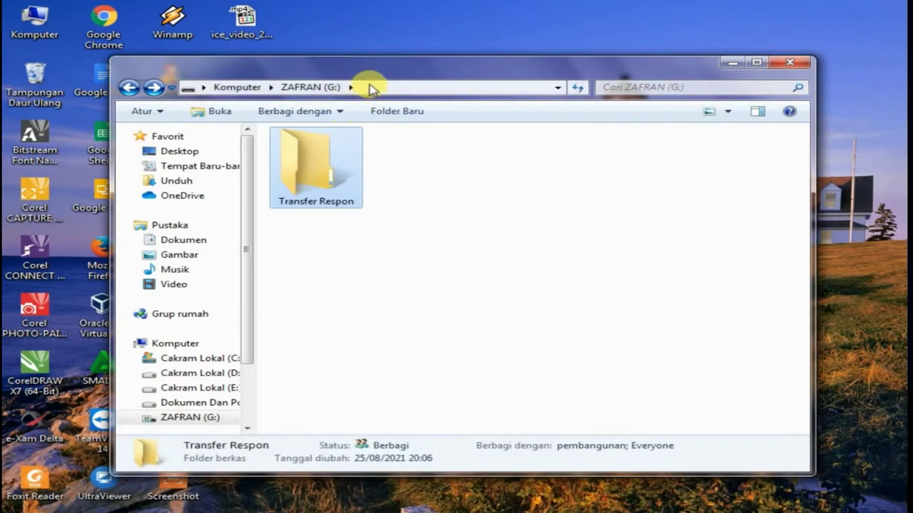
- Browse to the network computer \\192.168.0.199 to list its shared folders
{"action": "left_click", "coordinate": [171, 345]}
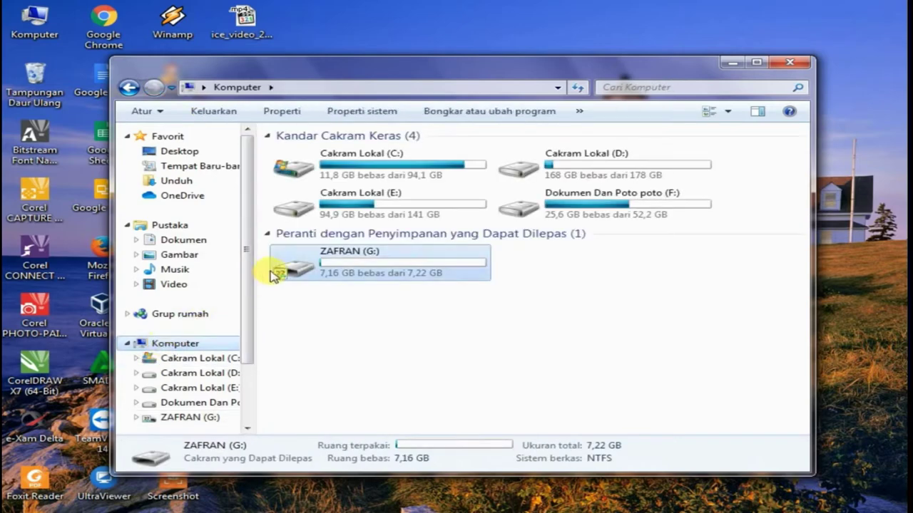
{"action": "left_click", "coordinate": [307, 88]}
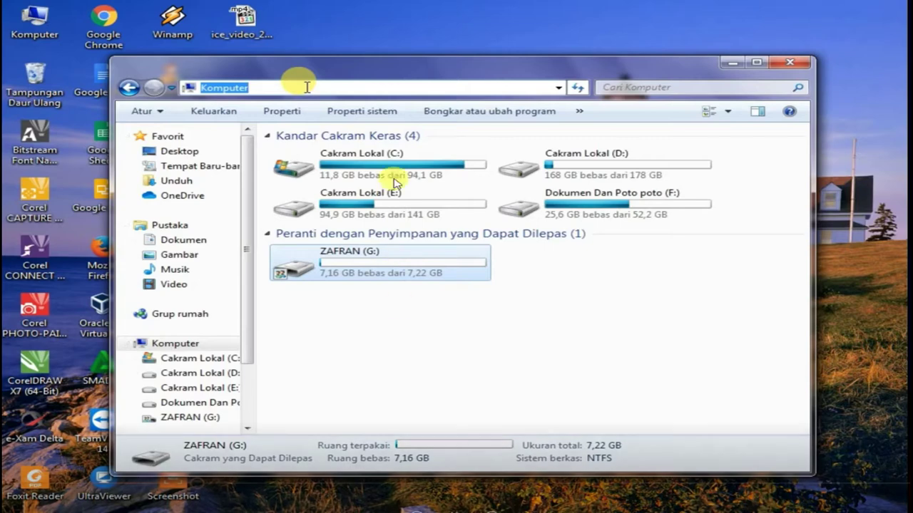
{"action": "type", "text": "\\"}
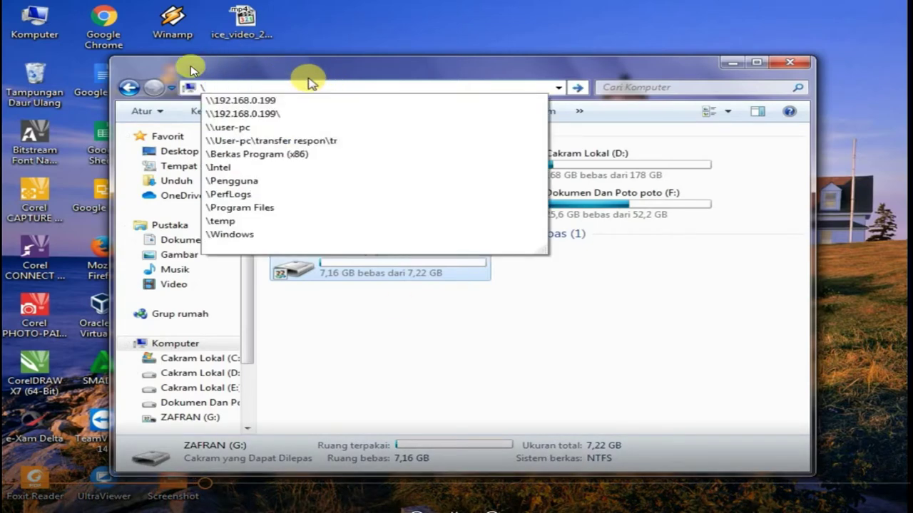
{"action": "type", "text": "\\"}
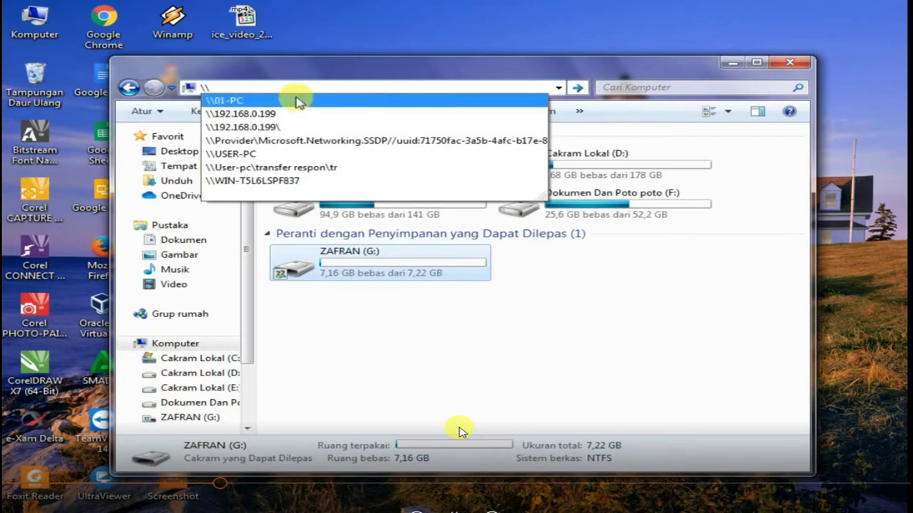
{"action": "left_click", "coordinate": [285, 115]}
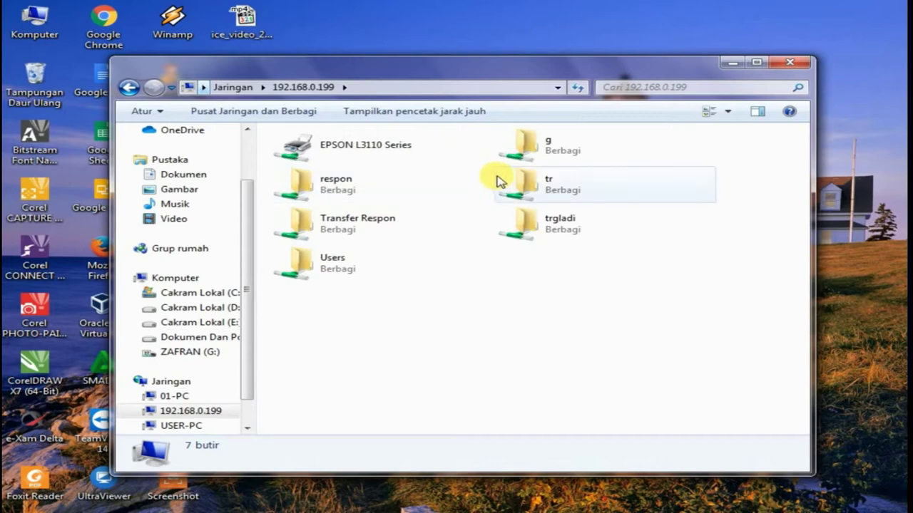
- Open the Transfer Respon network share on 192.168.0.199
{"action": "left_click", "coordinate": [321, 233]}
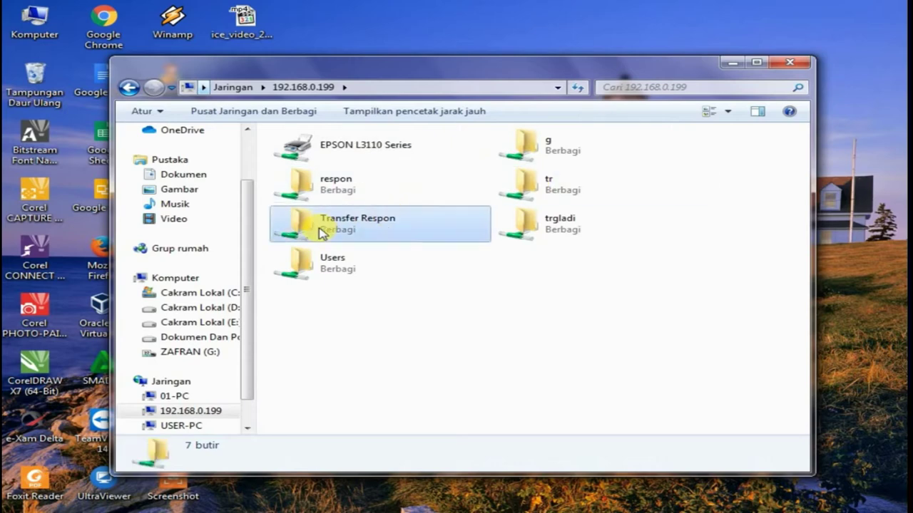
{"action": "right_click", "coordinate": [320, 232]}
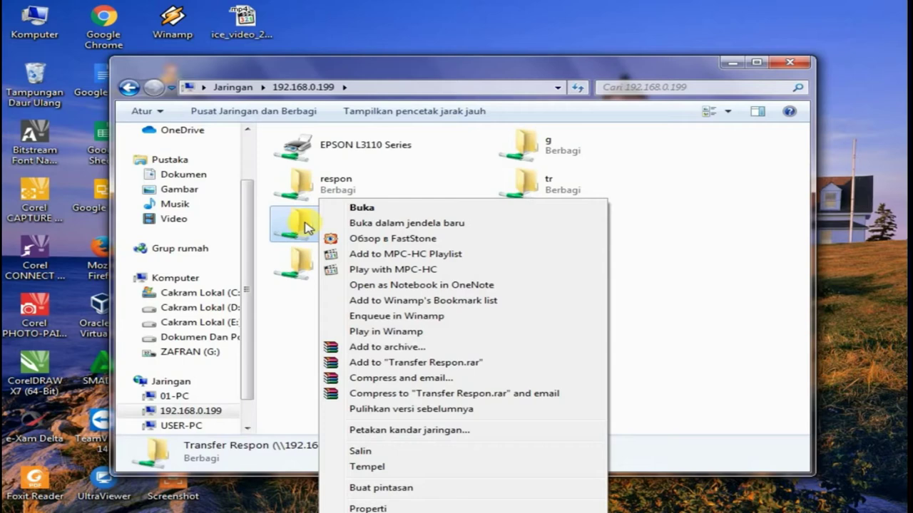
{"action": "double_click", "coordinate": [306, 225]}
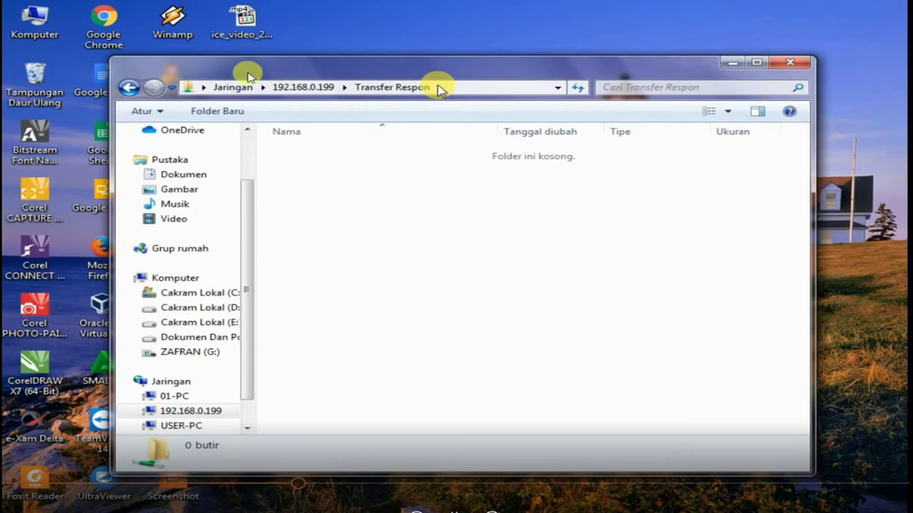
- Copy the path \\192.168.0.199\Transfer Respon to the clipboard and close Explorer
{"action": "left_click", "coordinate": [439, 87]}
{"action": "key", "text": "ctrl+c"}
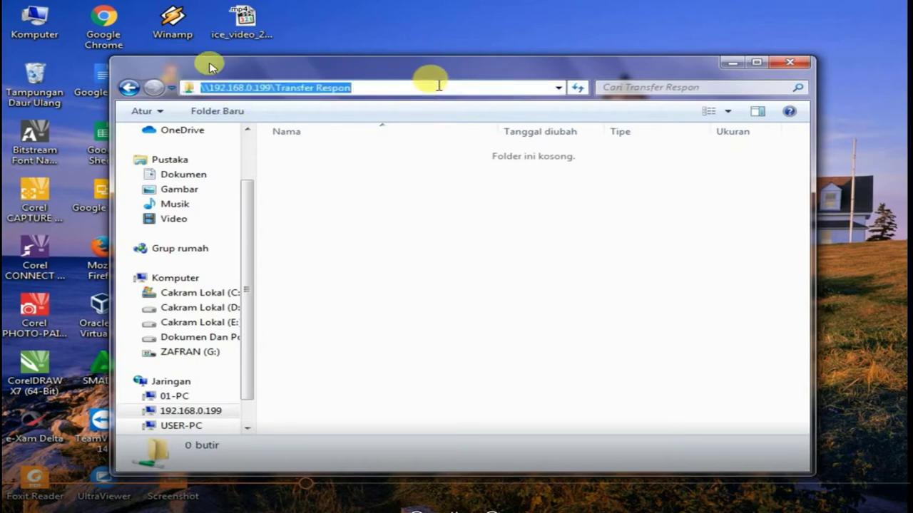
{"action": "right_click", "coordinate": [439, 87]}
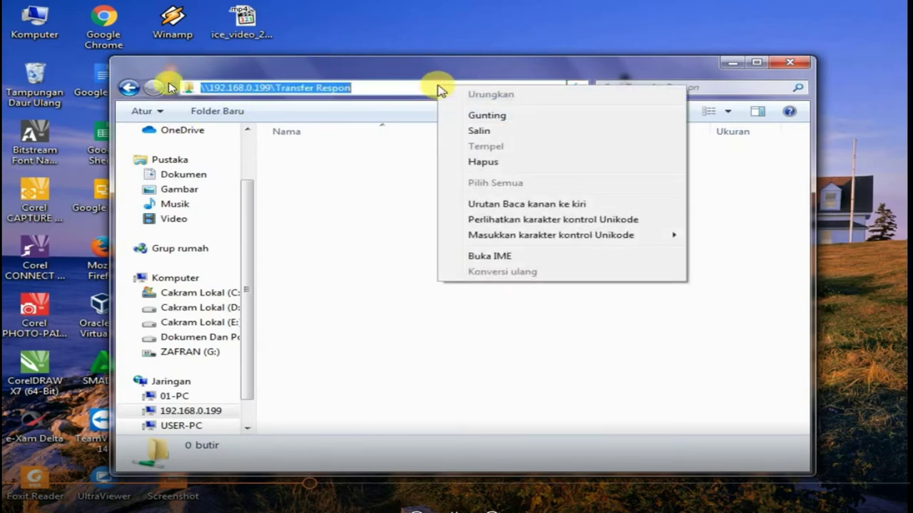
{"action": "left_click", "coordinate": [463, 131]}
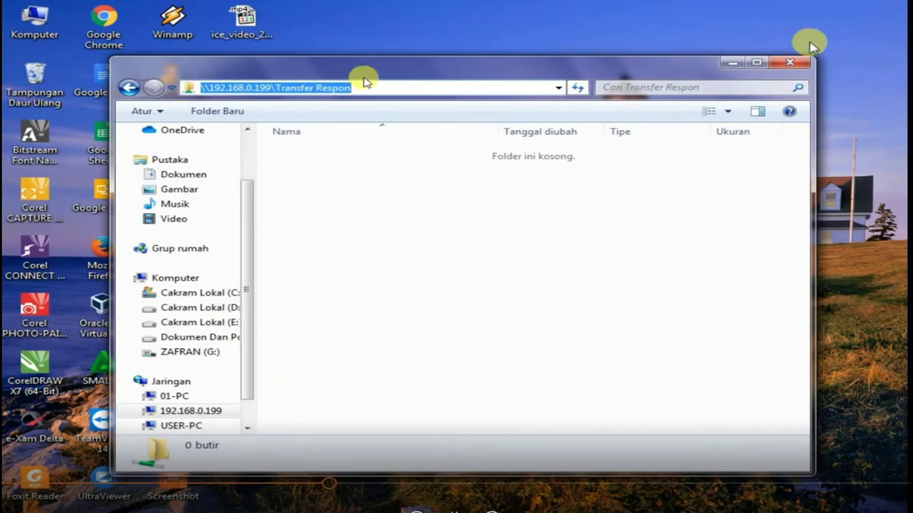
{"action": "left_click", "coordinate": [804, 63]}
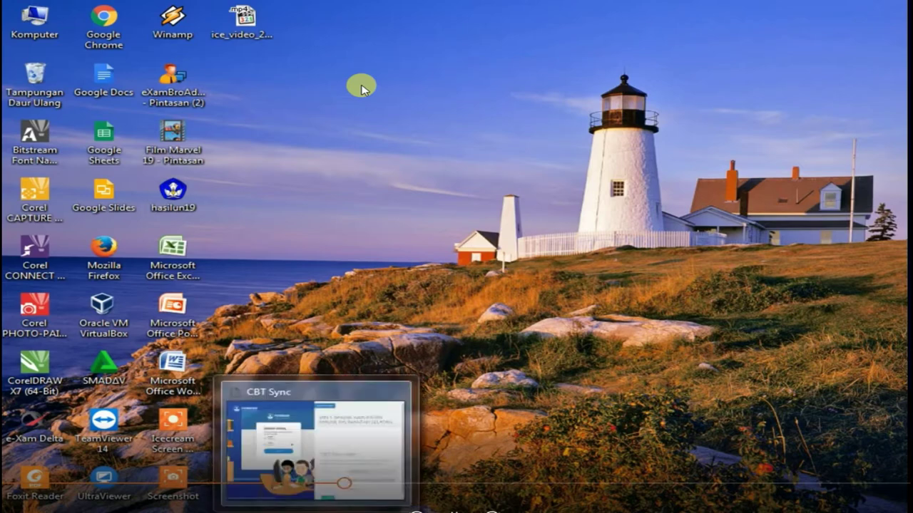
- Log in to CBT Sync with the proctor password
{"action": "left_click", "coordinate": [303, 467]}
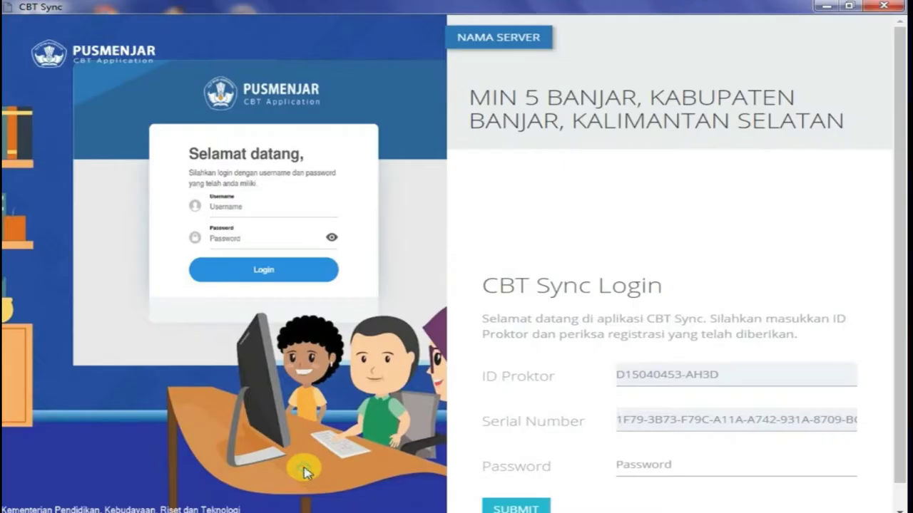
{"action": "left_click", "coordinate": [640, 458]}
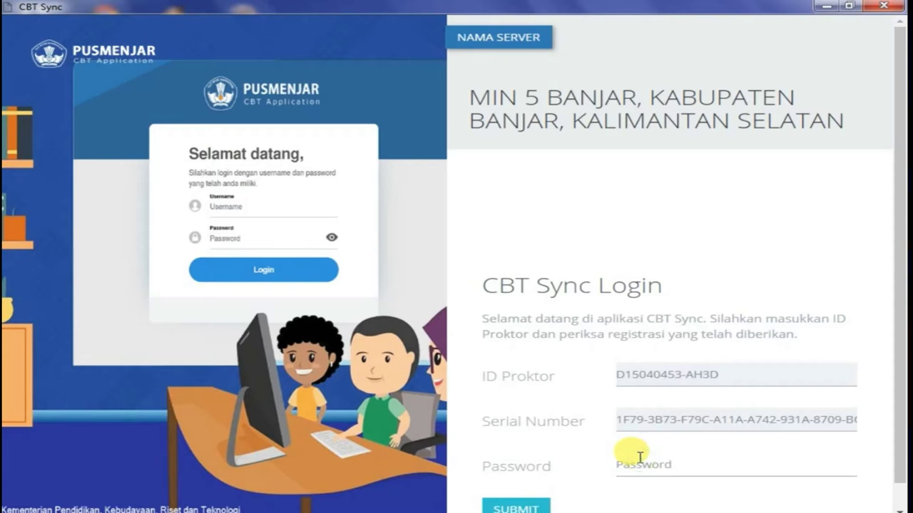
{"action": "type", "text": "a"}
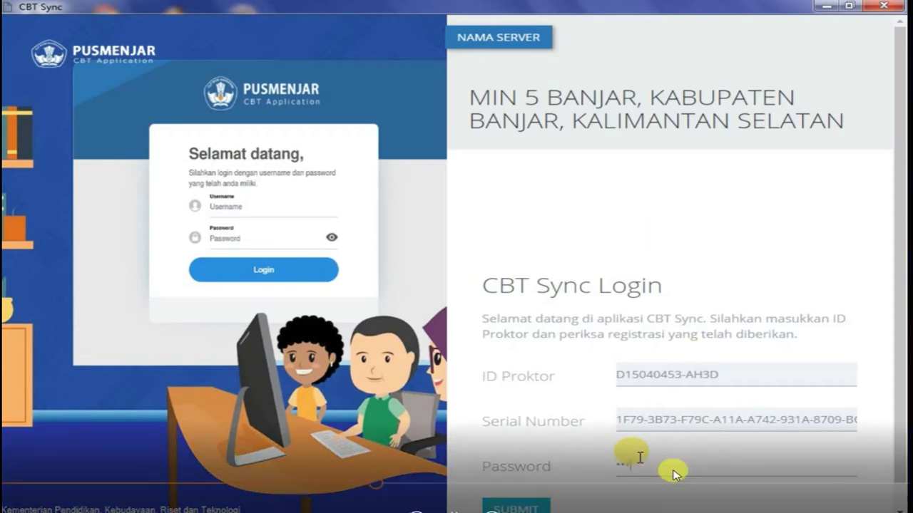
{"action": "type", "text": "a"}
{"action": "left_click", "coordinate": [527, 508]}
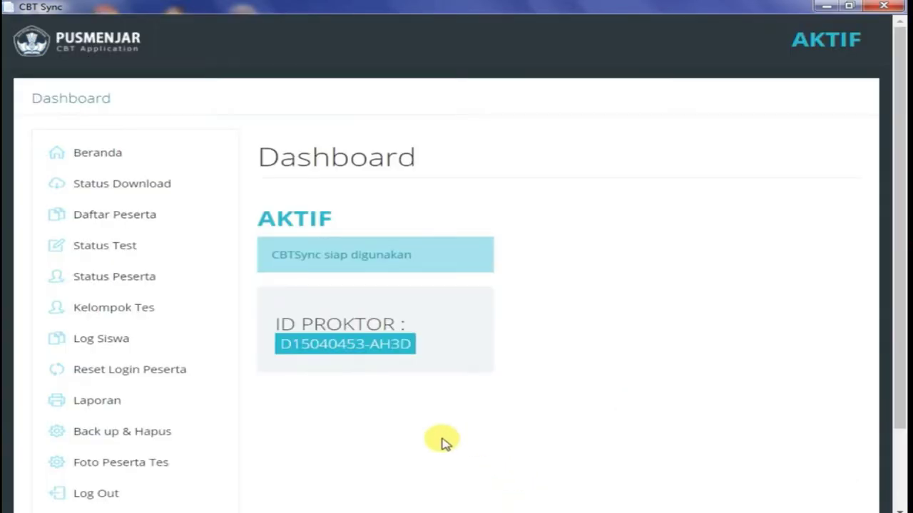
- On the Transfer Response page, replace Folder Dump path D:\VMLog\DumpTR with the copied network path
{"action": "scroll", "coordinate": [336, 204], "scroll_direction": "down", "scroll_amount": 3}
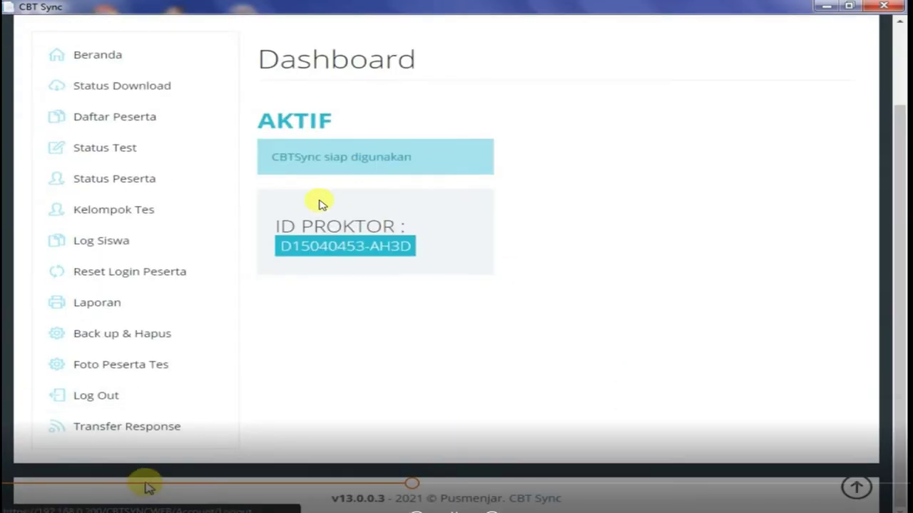
{"action": "left_click", "coordinate": [159, 431]}
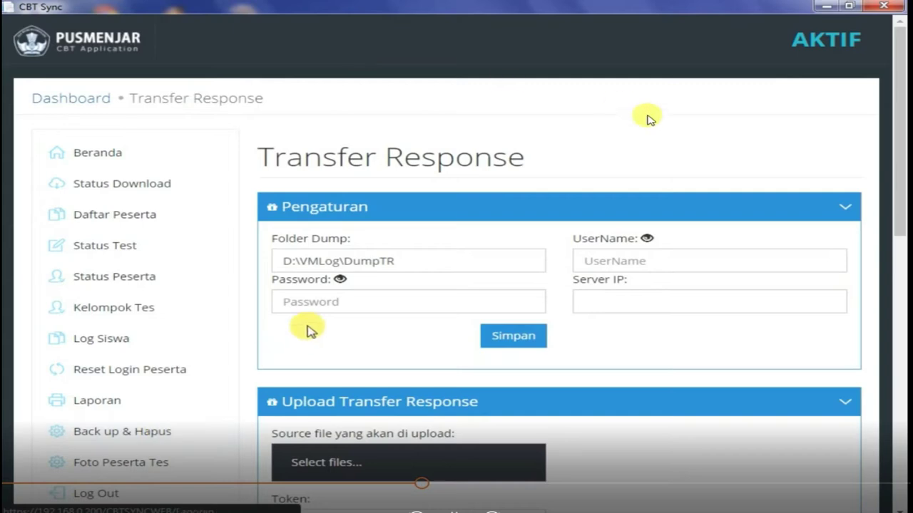
{"action": "left_click", "coordinate": [432, 262]}
{"action": "left_click_drag", "start_coordinate": [432, 262], "coordinate": [261, 265]}
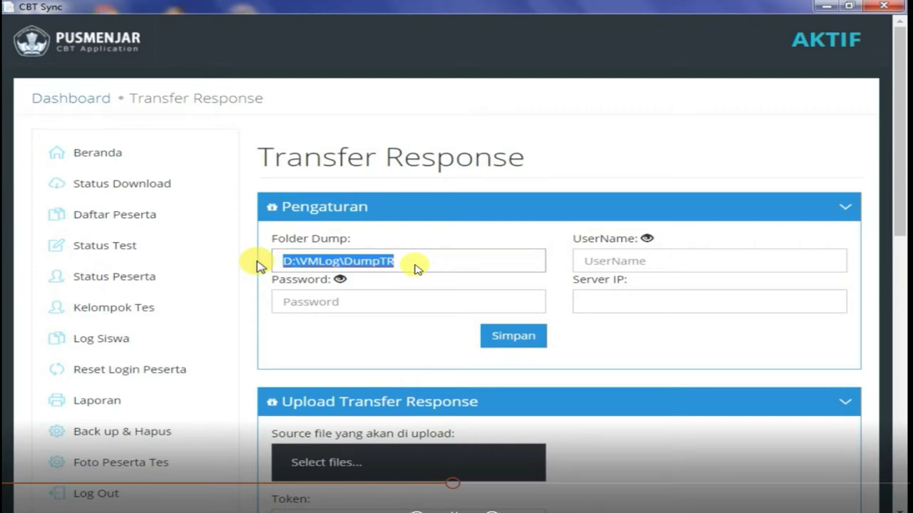
{"action": "key", "text": "BackSpace"}
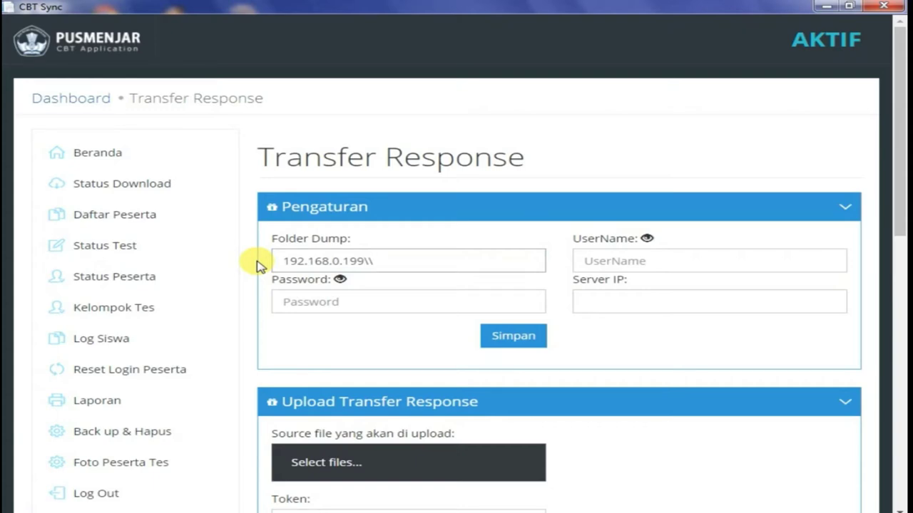
{"action": "key", "text": "ctrl+v"}
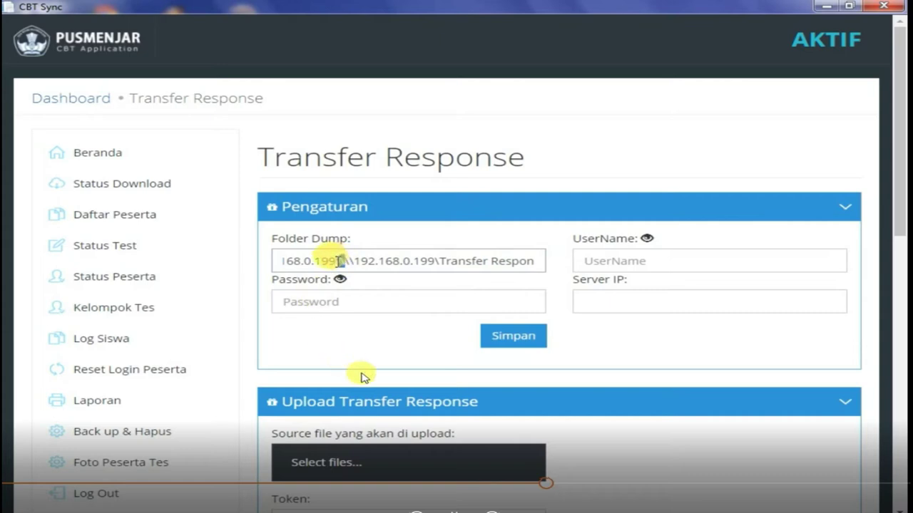
- Delete the extra backslash from the pasted Folder Dump path
{"action": "left_click_drag", "start_coordinate": [350, 259], "coordinate": [277, 259]}
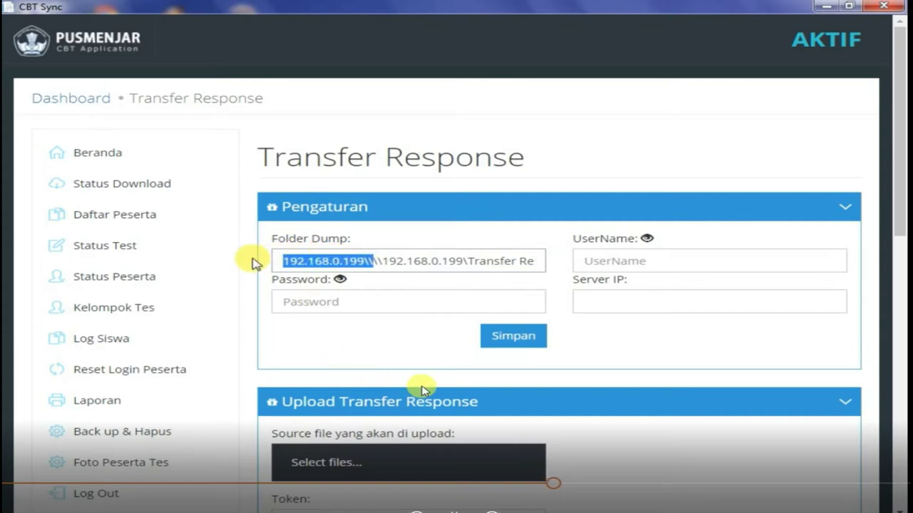
{"action": "left_click_drag", "start_coordinate": [360, 261], "coordinate": [380, 266]}
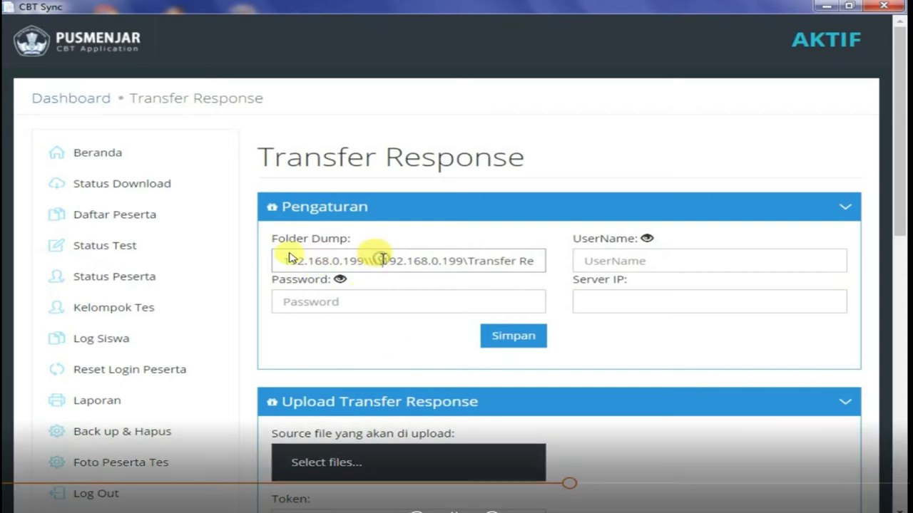
{"action": "key", "text": "BackSpace"}
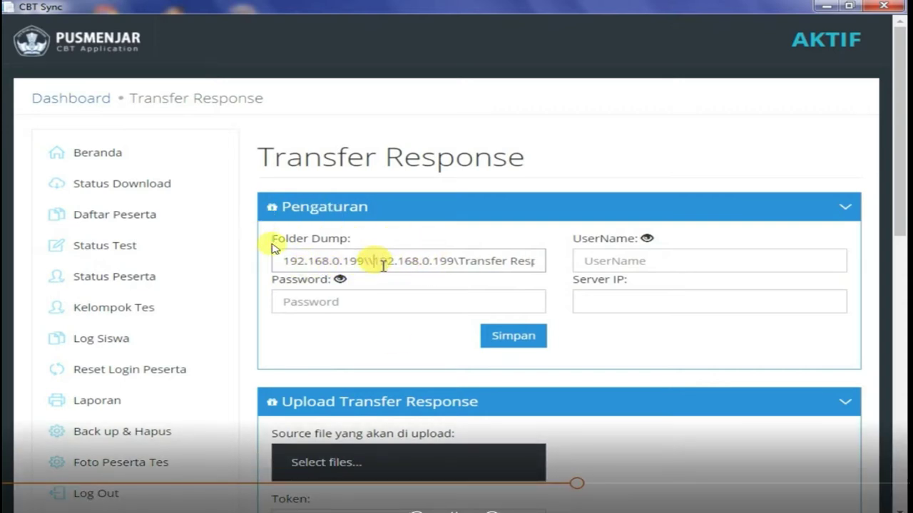
- Enter the account password, user name and Server IP 192.168.0.199, then attempt to save
{"action": "left_click", "coordinate": [339, 304]}
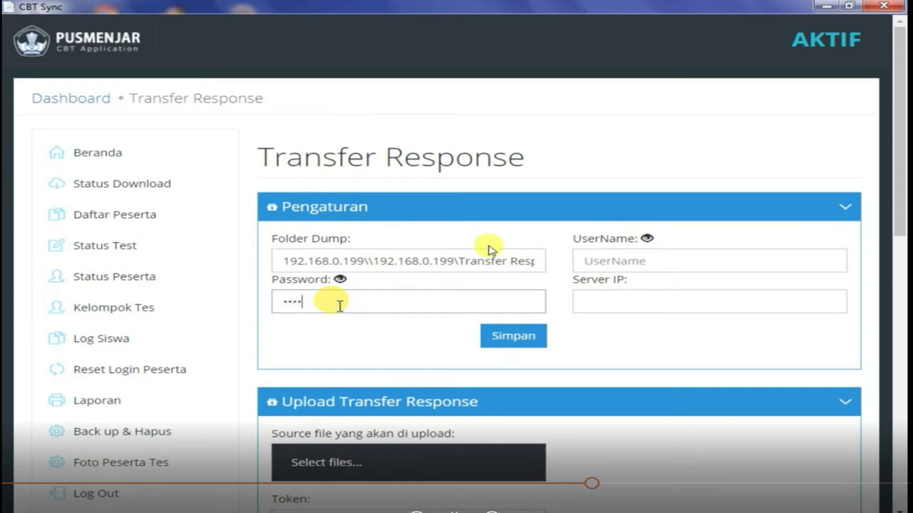
{"action": "left_click", "coordinate": [634, 263]}
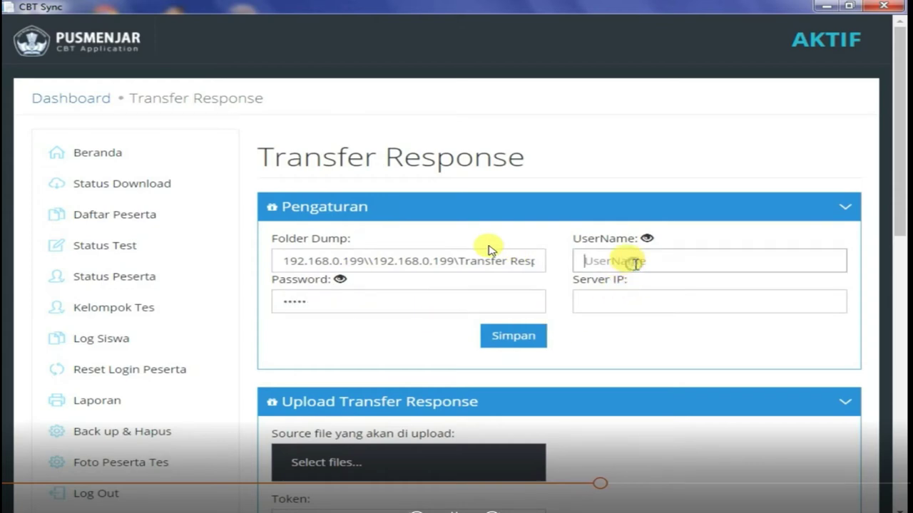
{"action": "type", "text": "ad"}
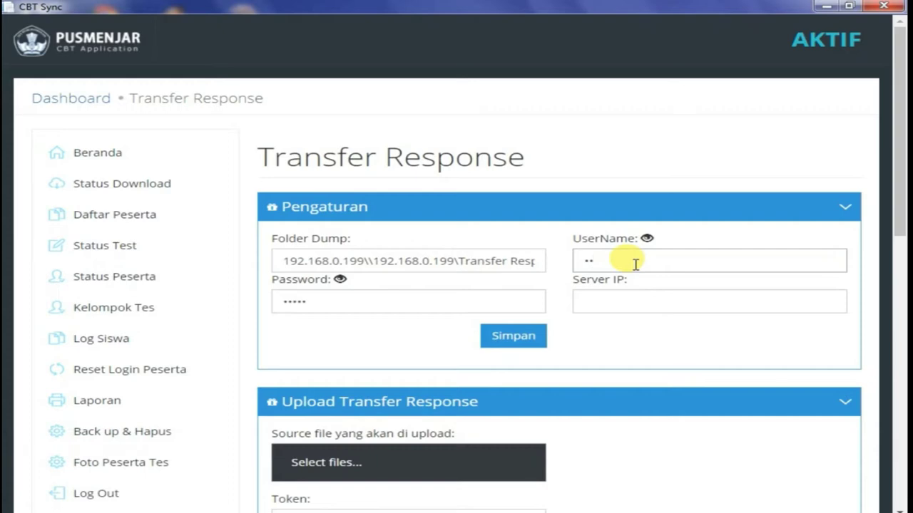
{"action": "type", "text": "m"}
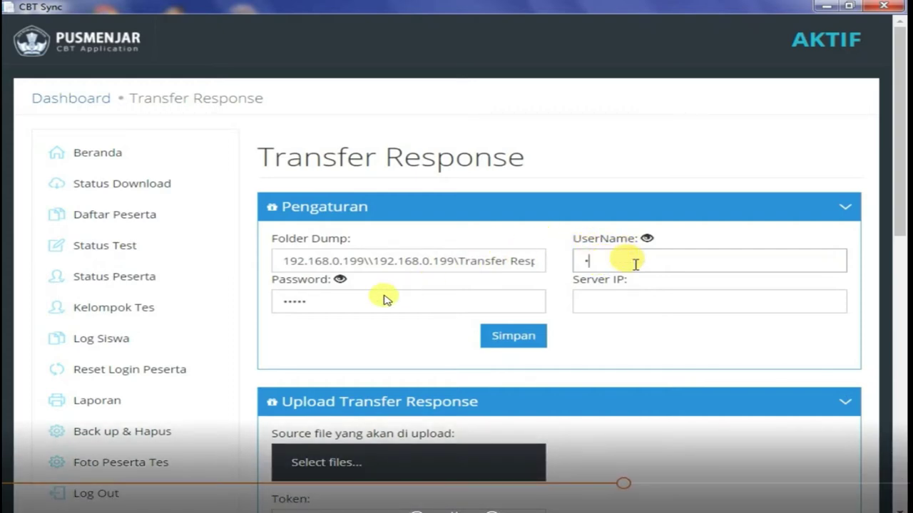
{"action": "left_click", "coordinate": [606, 301]}
{"action": "type", "text": "19"}
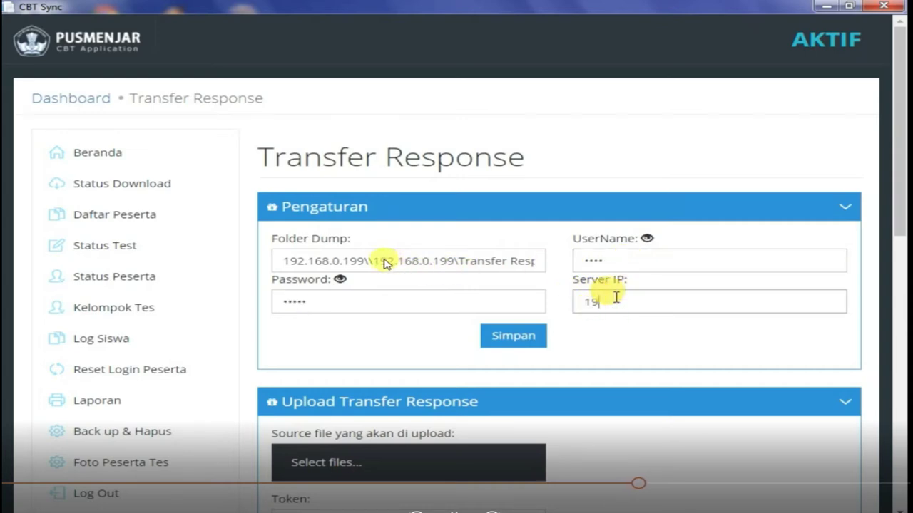
{"action": "type", "text": "2.16"}
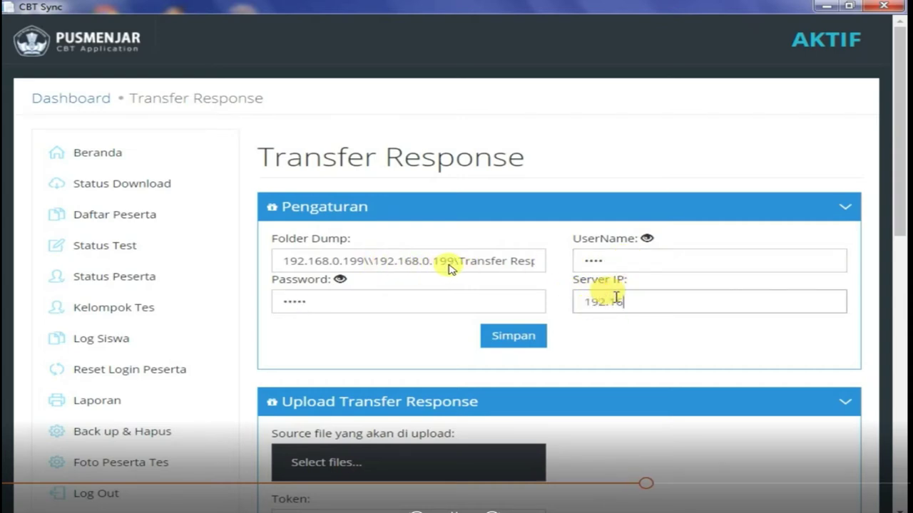
{"action": "type", "text": "8.0.199"}
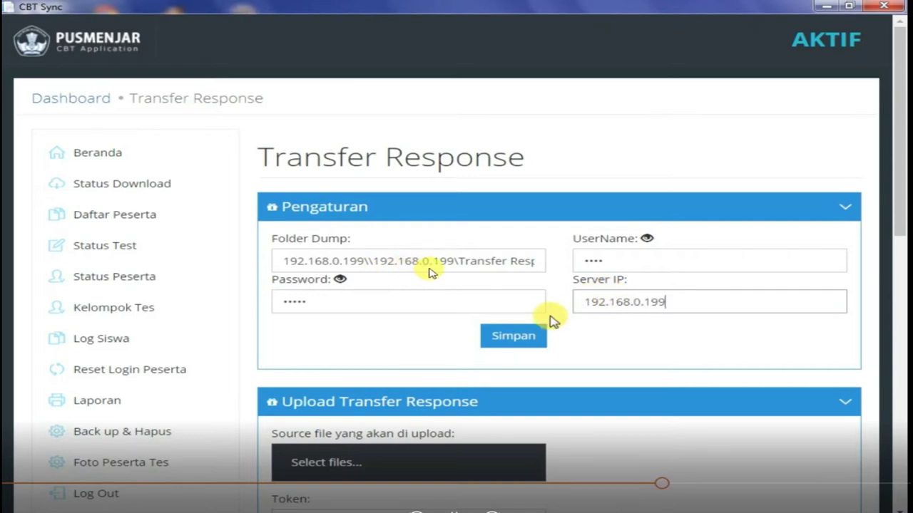
{"action": "left_click", "coordinate": [519, 338]}
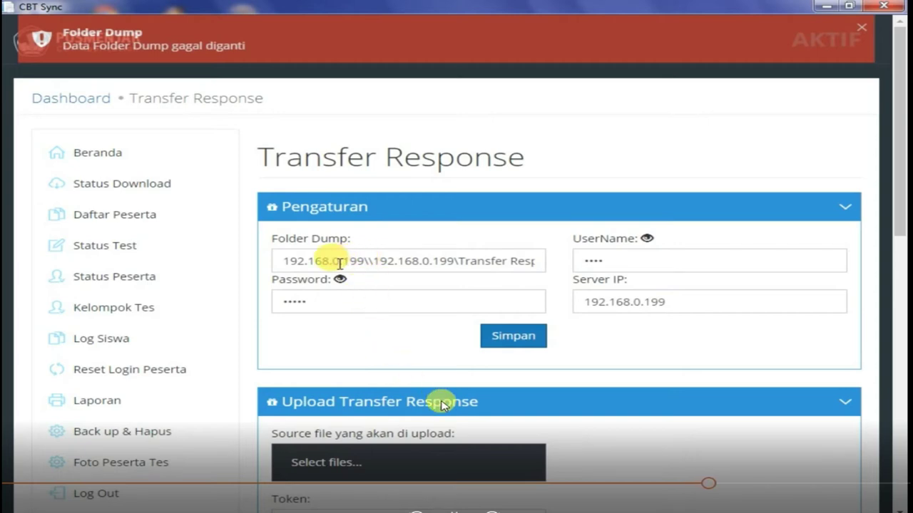
- Correct Folder Dump to \\192.168.0.199\Transfer Respon and save it successfully
{"action": "left_click_drag", "start_coordinate": [283, 261], "coordinate": [369, 262]}
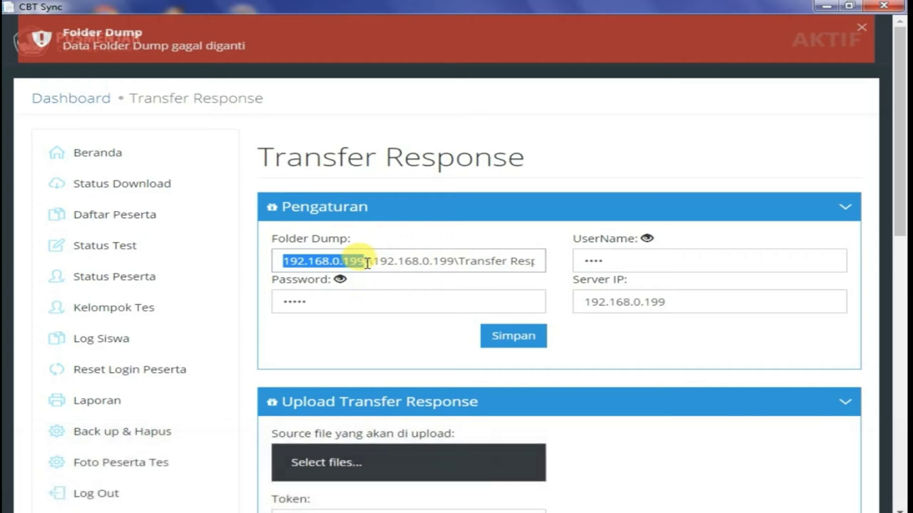
{"action": "type", "text": "\\"}
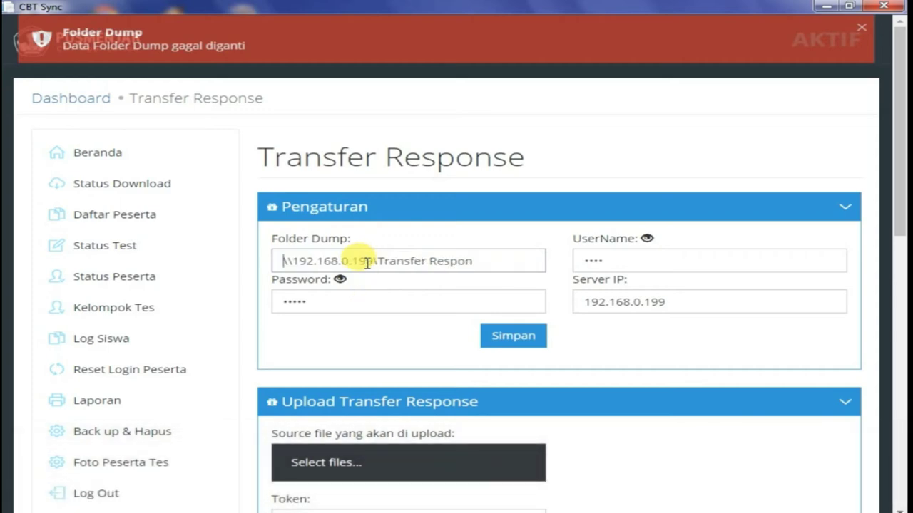
{"action": "left_click", "coordinate": [485, 335]}
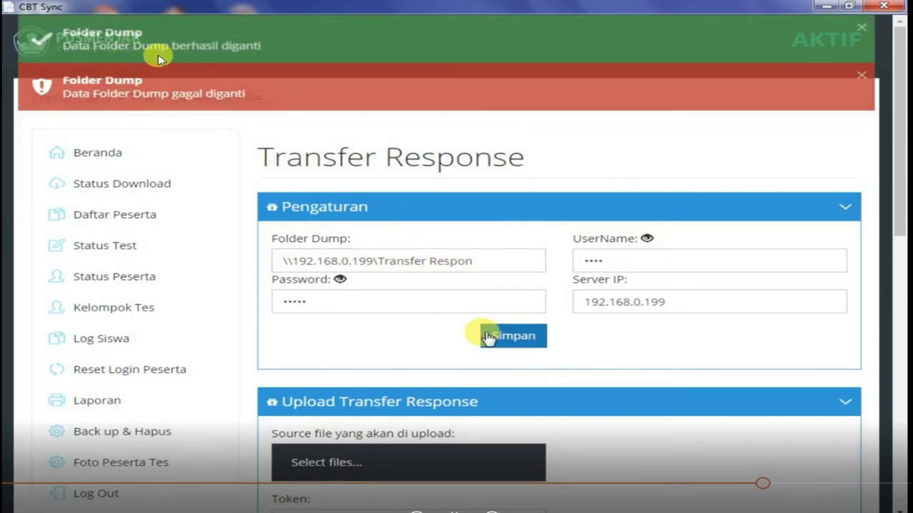
{"action": "left_click", "coordinate": [860, 76]}
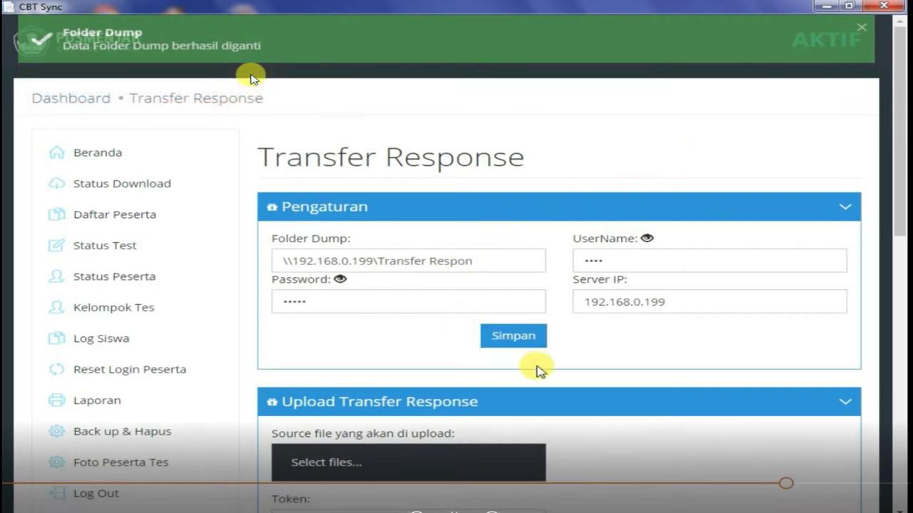
{"action": "scroll", "coordinate": [540, 369], "scroll_direction": "down", "scroll_amount": 3}
{"action": "left_click", "coordinate": [515, 198]}
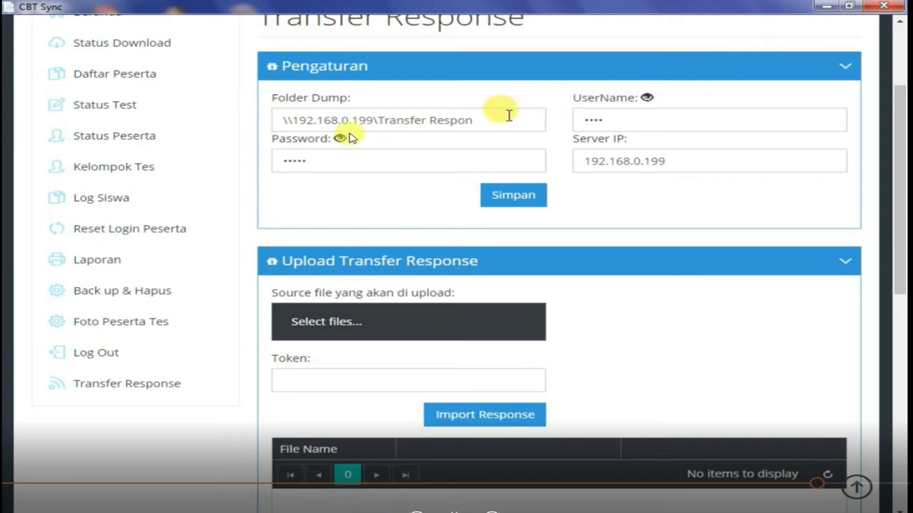
- Go to the Status Test page
{"action": "scroll", "coordinate": [433, 167], "scroll_direction": "down", "scroll_amount": 2}
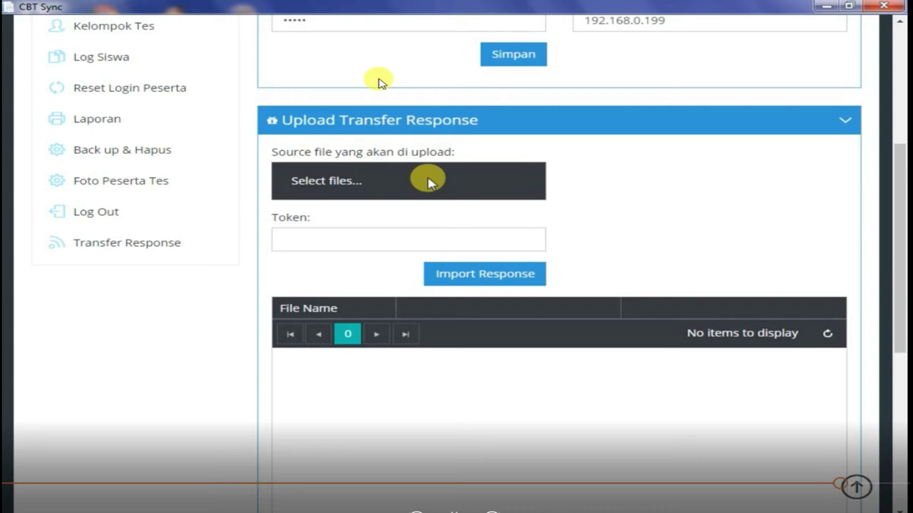
{"action": "scroll", "coordinate": [402, 194], "scroll_direction": "up", "scroll_amount": 3}
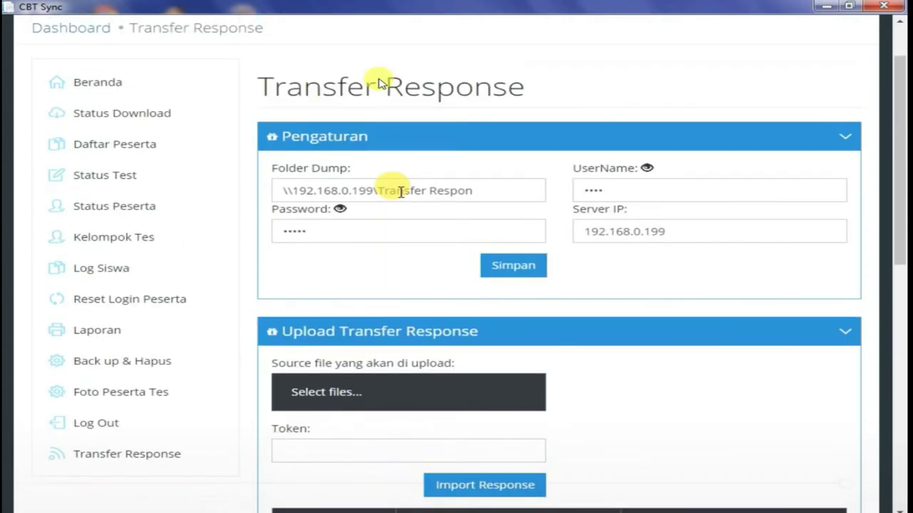
{"action": "left_click", "coordinate": [151, 184]}
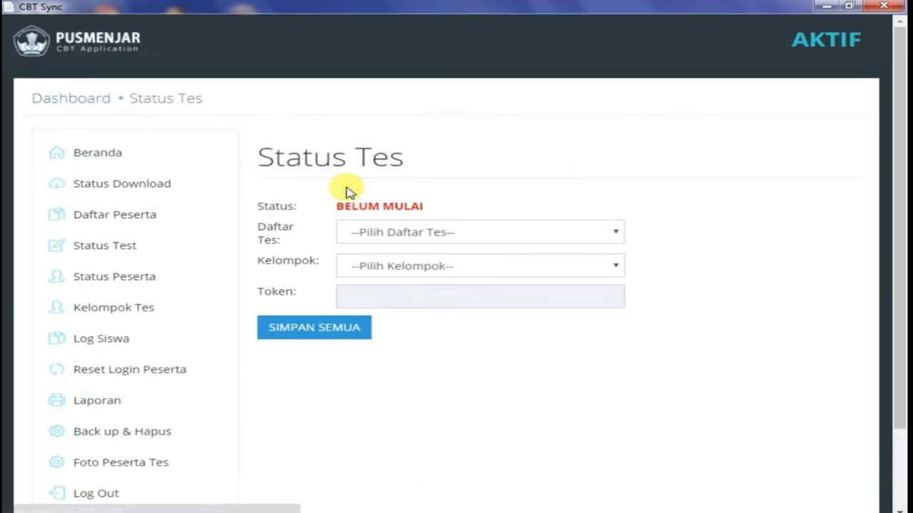
- Check the Daftar Tes list and Kelompok Tes page, then log out and close CBT Sync
{"action": "left_click", "coordinate": [509, 235]}
{"action": "left_click", "coordinate": [547, 235]}
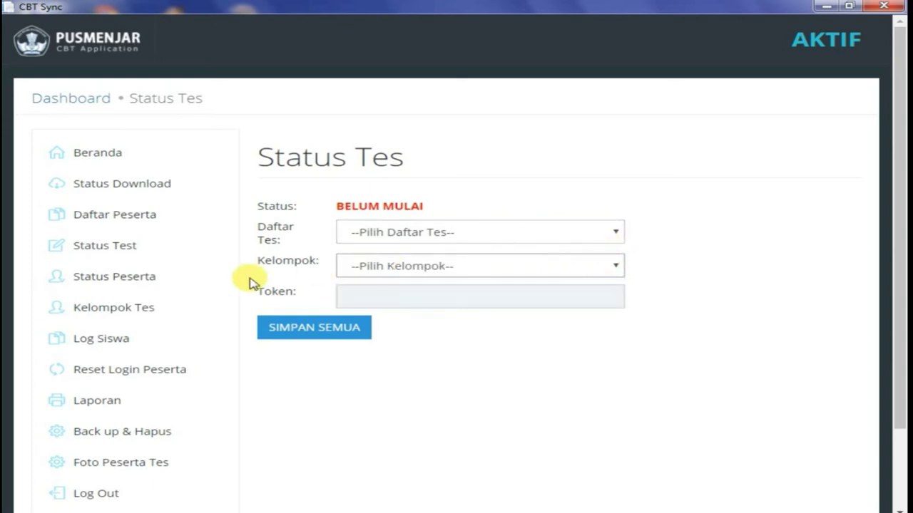
{"action": "left_click", "coordinate": [158, 307]}
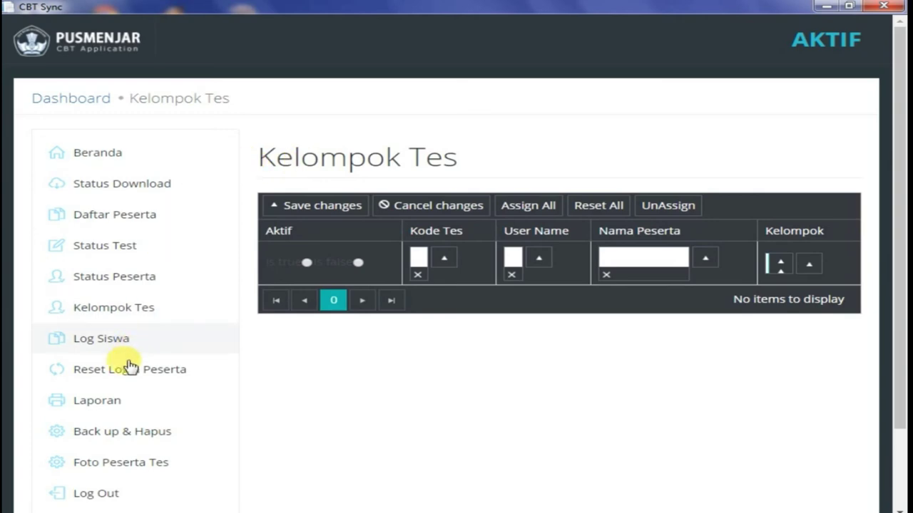
{"action": "left_click", "coordinate": [100, 494]}
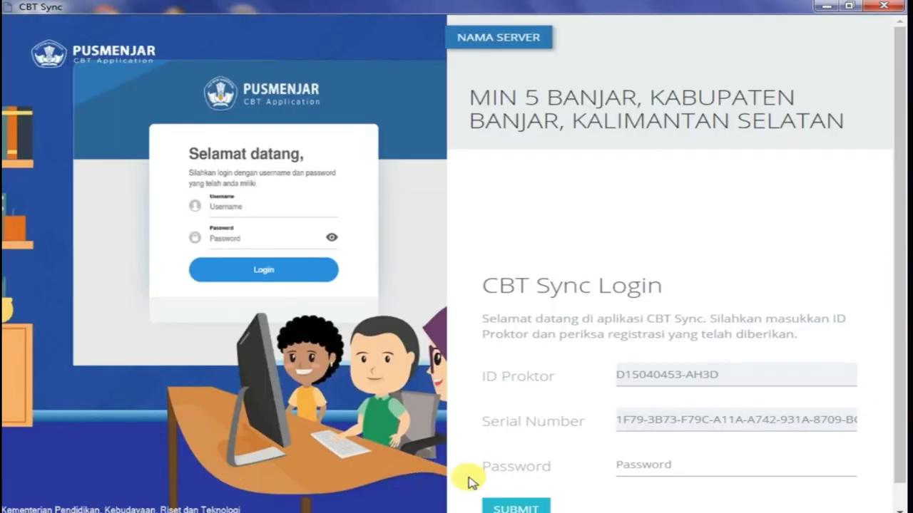
{"action": "left_click", "coordinate": [886, 8]}
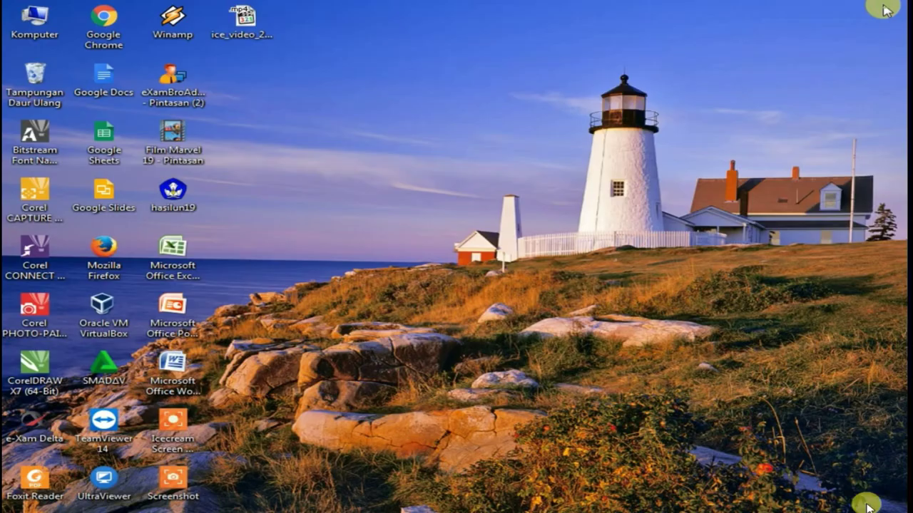